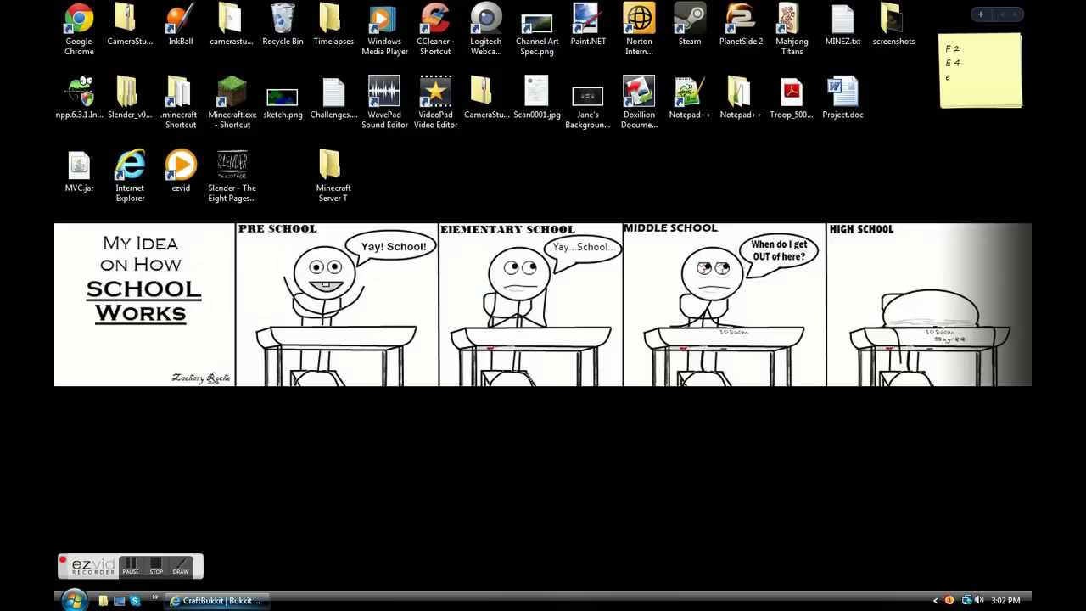
- Save the CraftBukkit 1.5.1-R0.3 build #2755 jar to the Desktop from the downloads page
{"action": "left_click", "coordinate": [217, 600]}
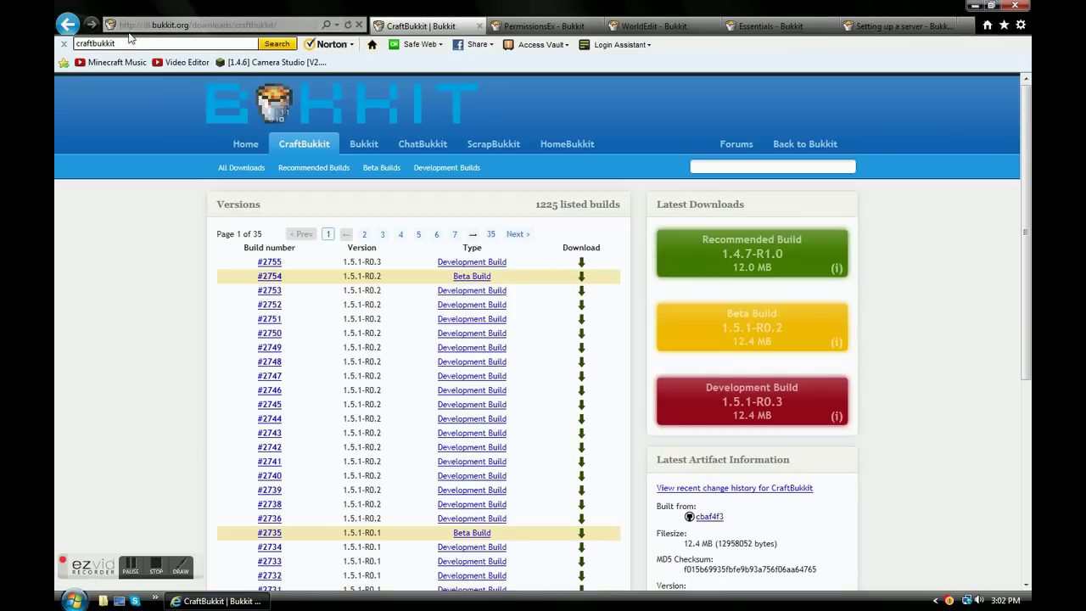
{"action": "left_click", "coordinate": [63, 43]}
{"action": "left_click", "coordinate": [204, 19]}
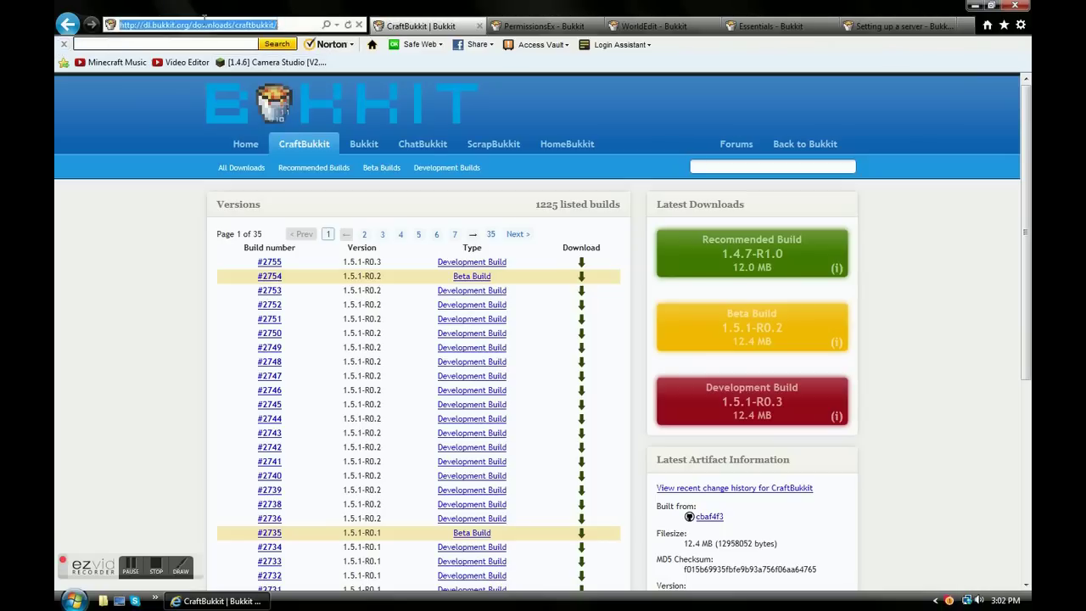
{"action": "left_click", "coordinate": [151, 324]}
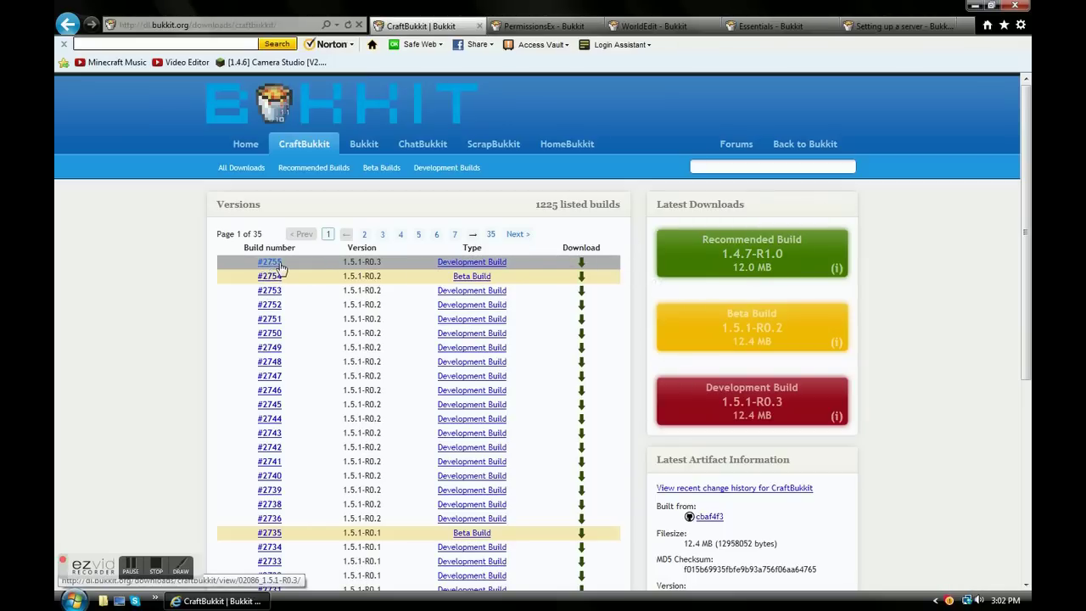
{"action": "left_click", "coordinate": [581, 268]}
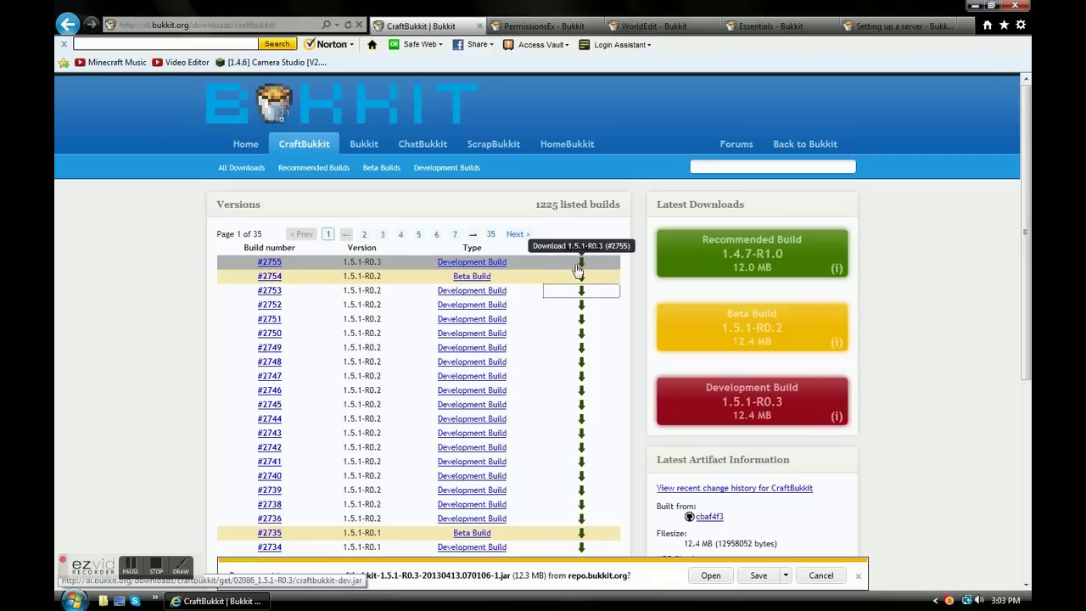
{"action": "left_click", "coordinate": [785, 576]}
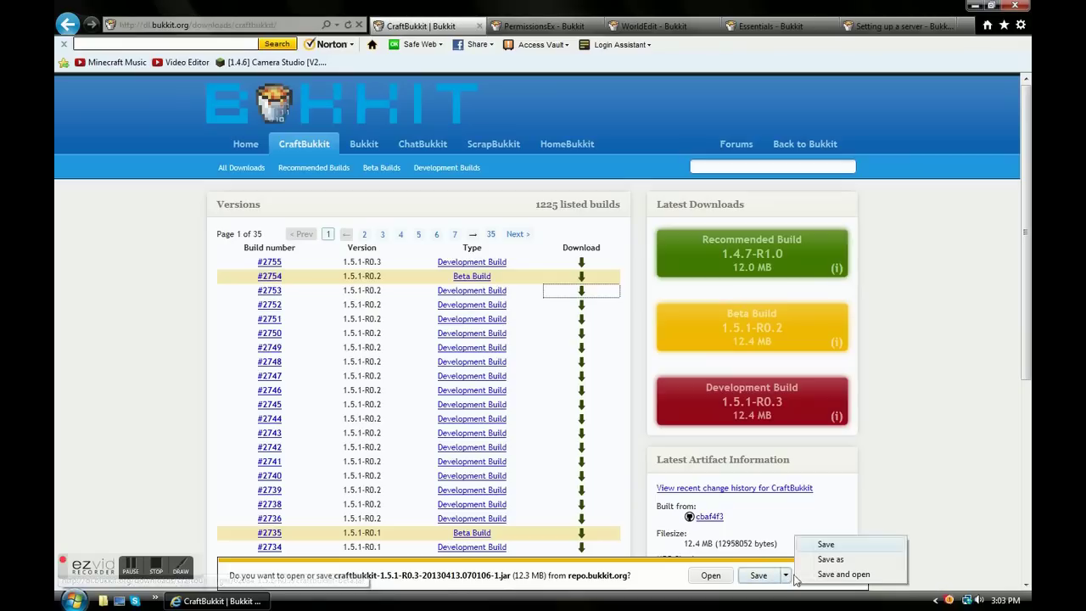
{"action": "left_click", "coordinate": [828, 559]}
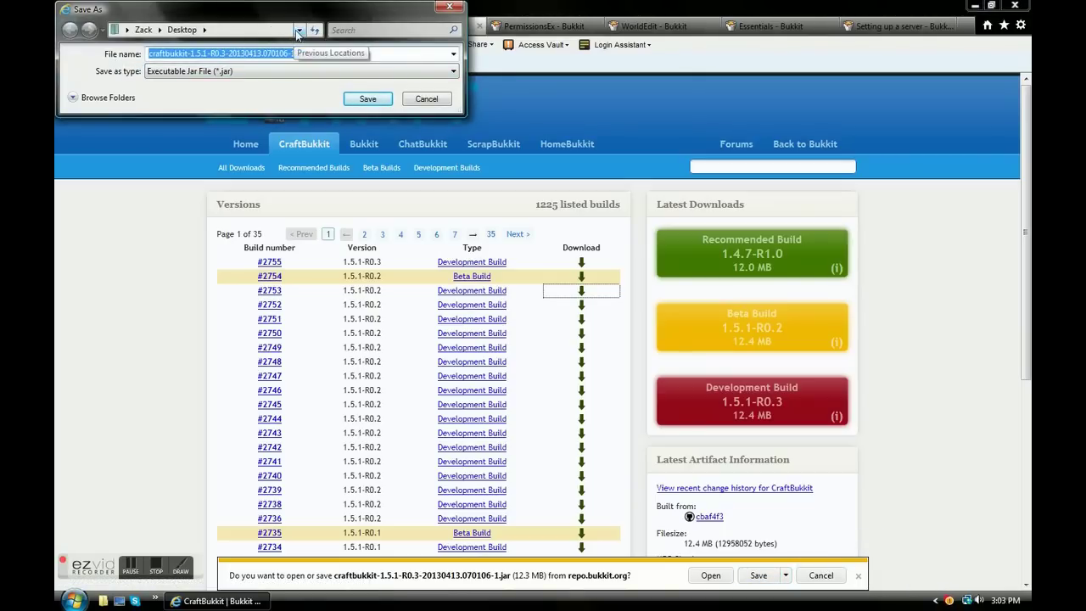
{"action": "left_click", "coordinate": [363, 101]}
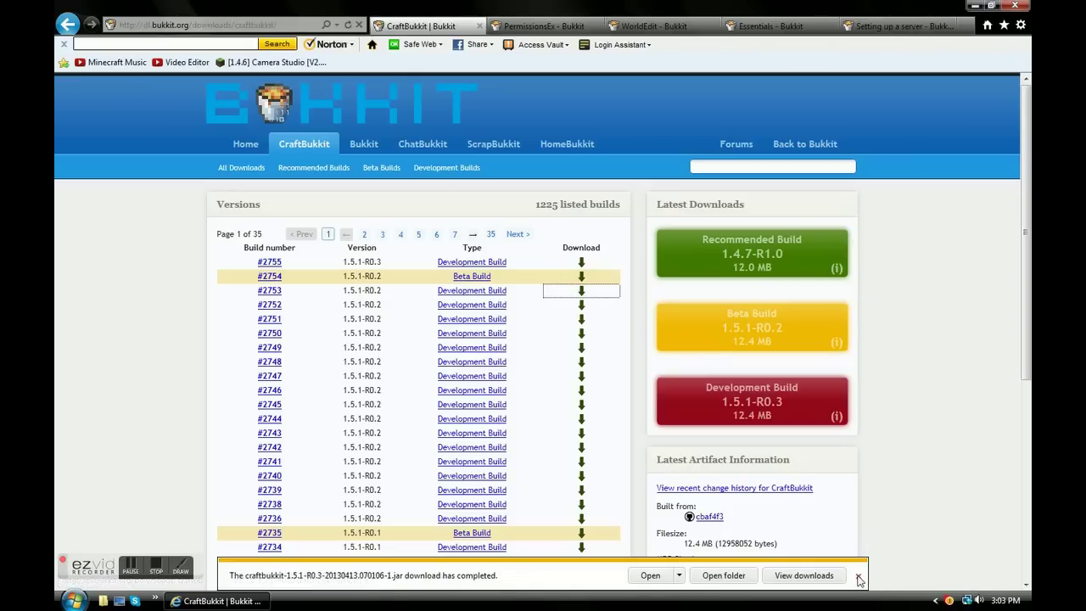
{"action": "left_click", "coordinate": [857, 575]}
- Rename the downloaded CraftBukkit jar on the desktop to craftbukkit.jar
{"action": "left_click", "coordinate": [976, 7]}
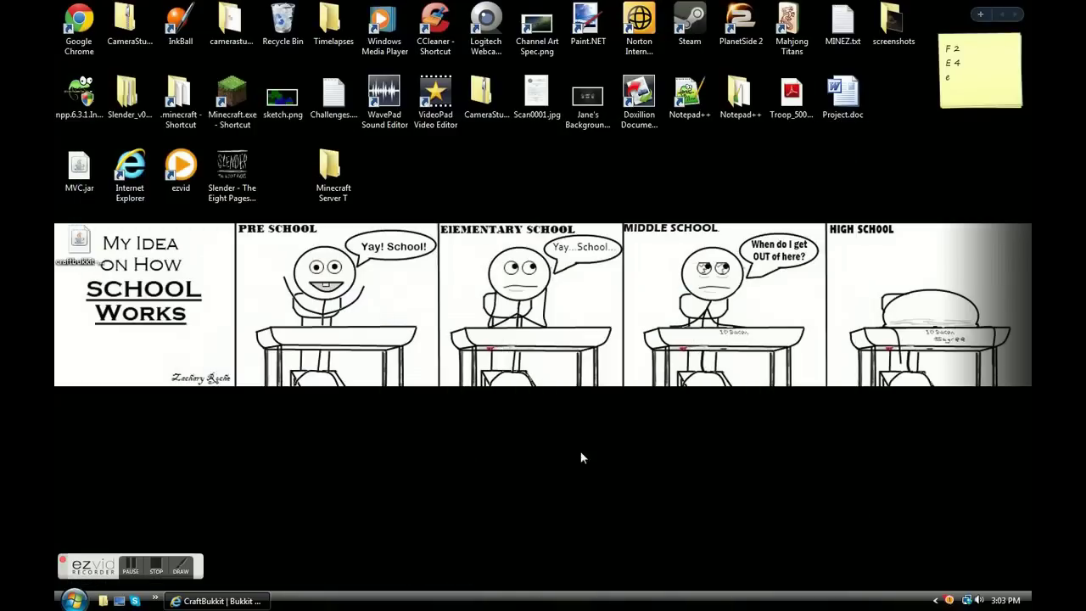
{"action": "left_click_drag", "start_coordinate": [79, 242], "coordinate": [402, 176]}
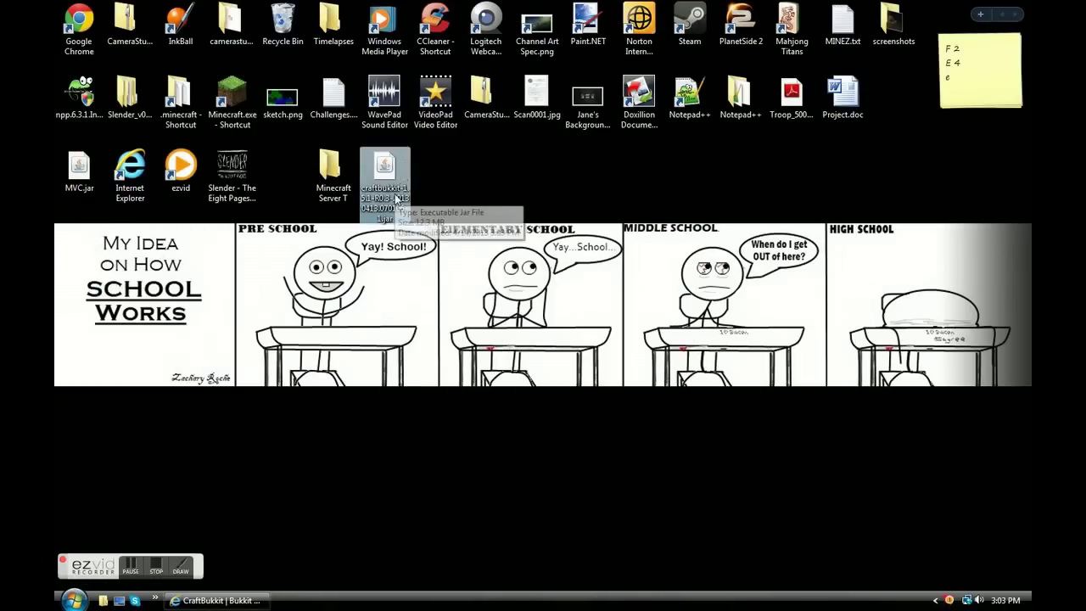
{"action": "right_click", "coordinate": [383, 194]}
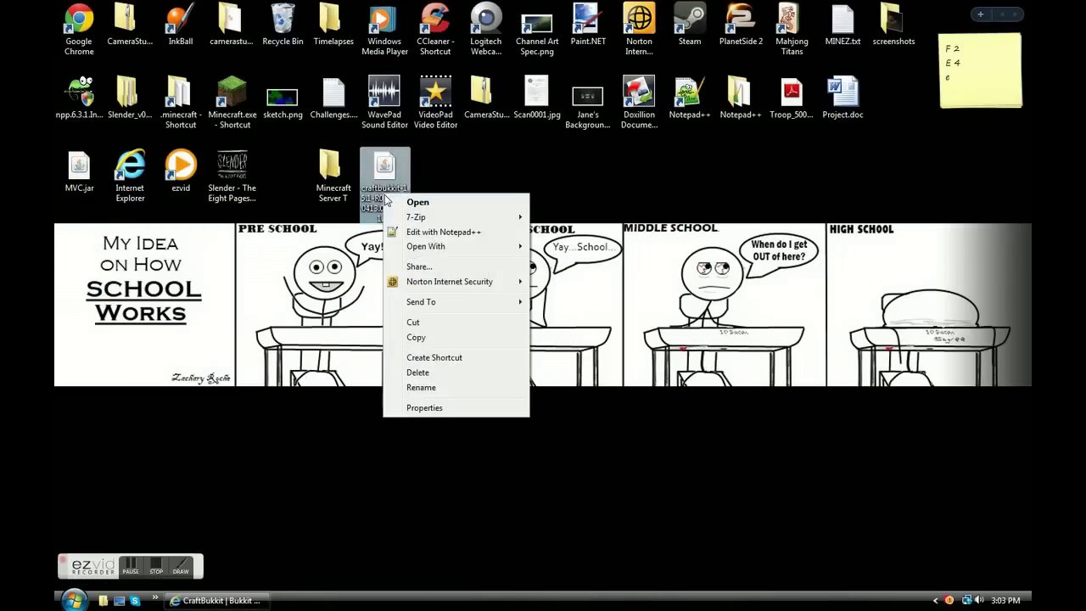
{"action": "left_click", "coordinate": [441, 387]}
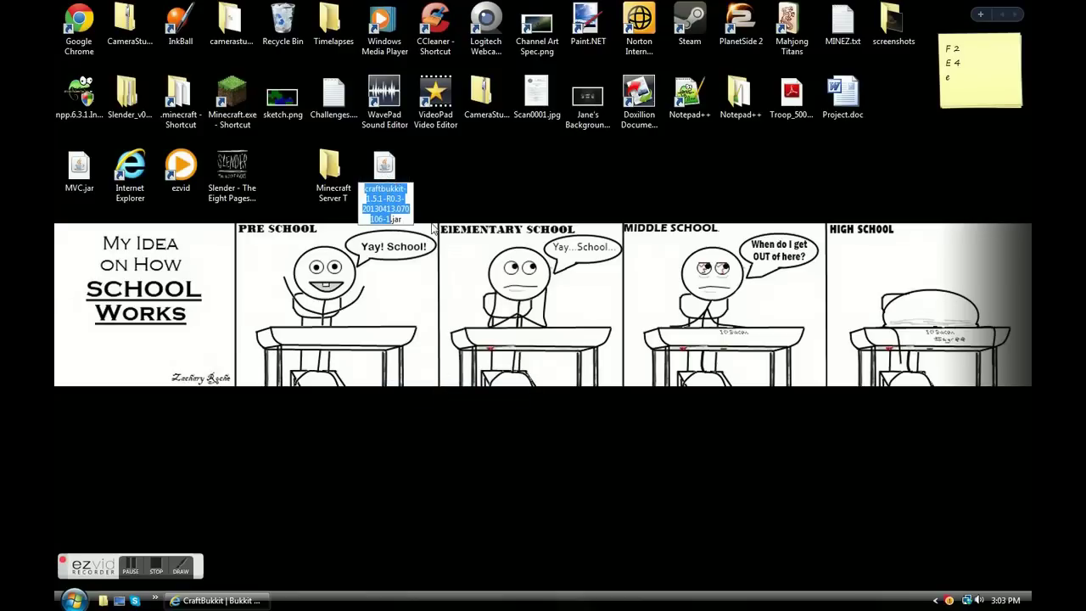
{"action": "key", "text": "BackSpace"}
{"action": "type", "text": "craft"}
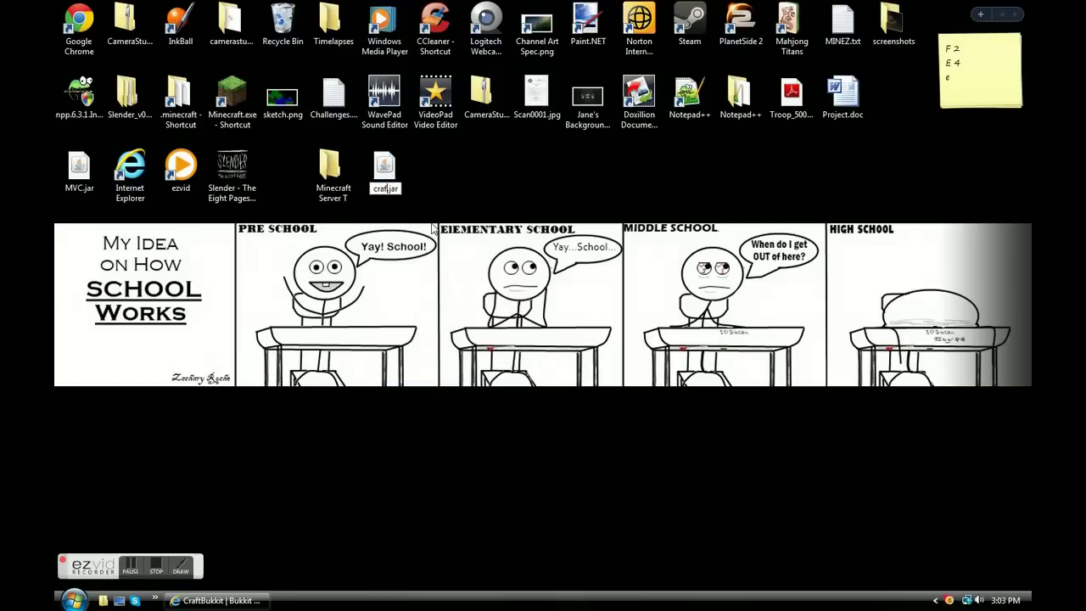
{"action": "type", "text": "bukkit"}
{"action": "key", "text": "Return"}
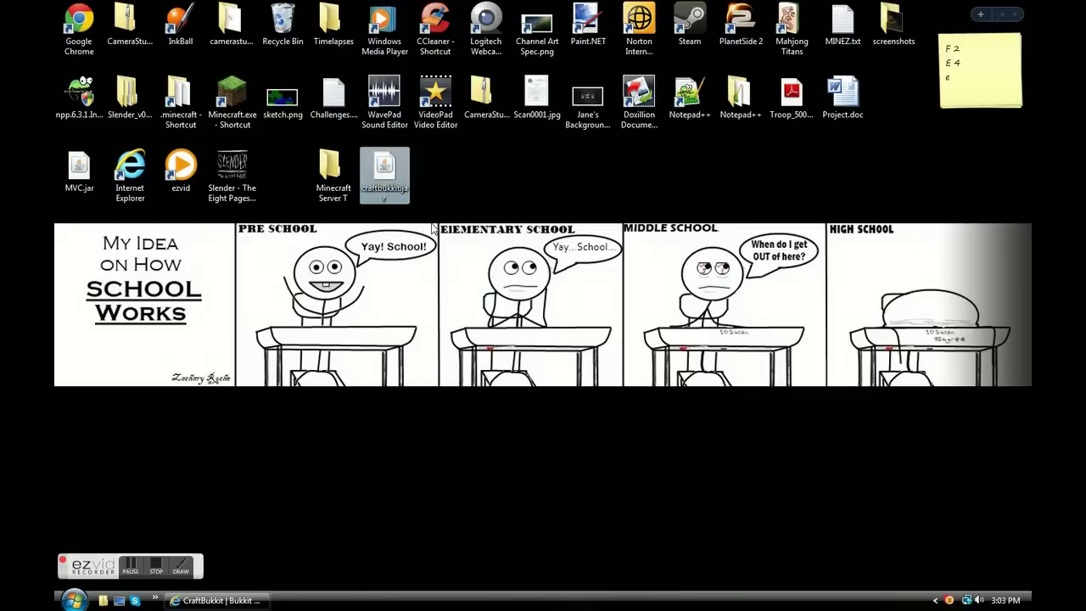
- Move craftbukkit.jar into the Minecraft Server T folder and open that folder
{"action": "left_click", "coordinate": [465, 223]}
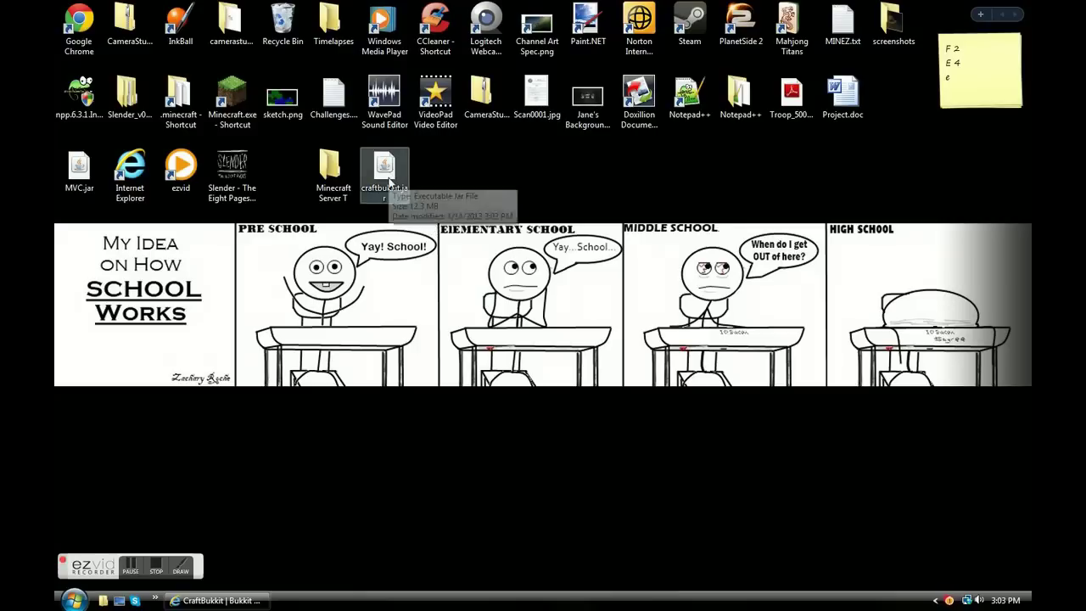
{"action": "left_click_drag", "start_coordinate": [396, 170], "coordinate": [475, 194]}
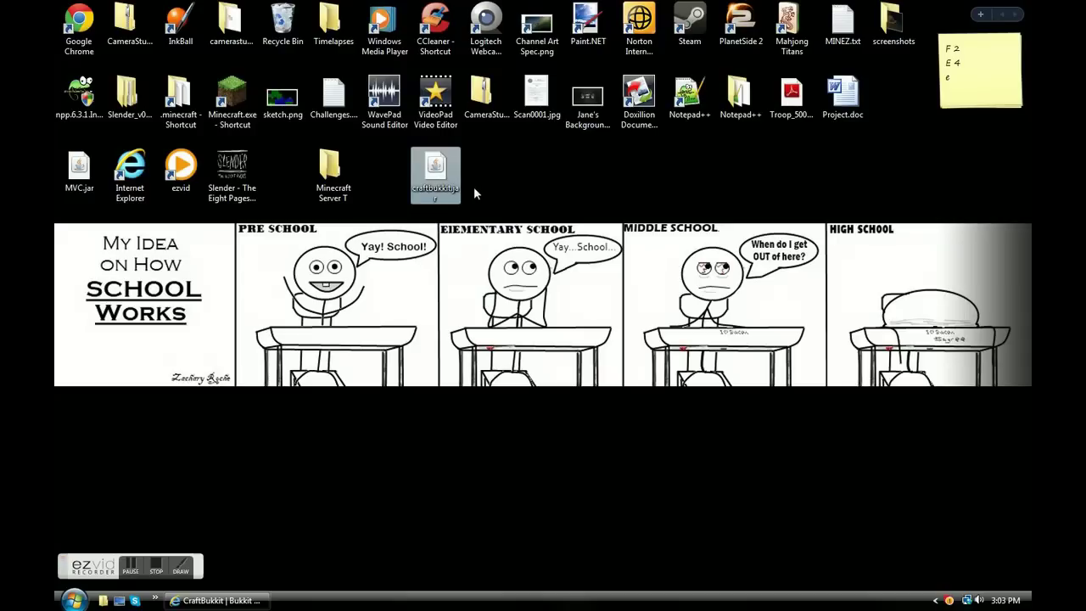
{"action": "double_click", "coordinate": [329, 178]}
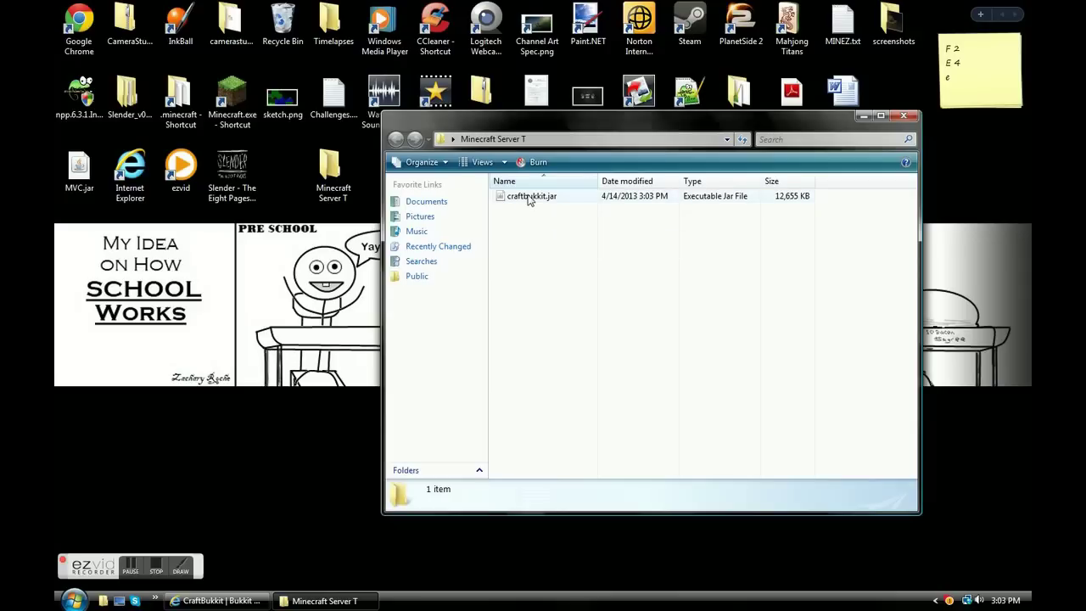
- Bring up the Bukkit wiki's Setting up a server page and locate the Windows startup script
{"action": "left_click", "coordinate": [318, 601]}
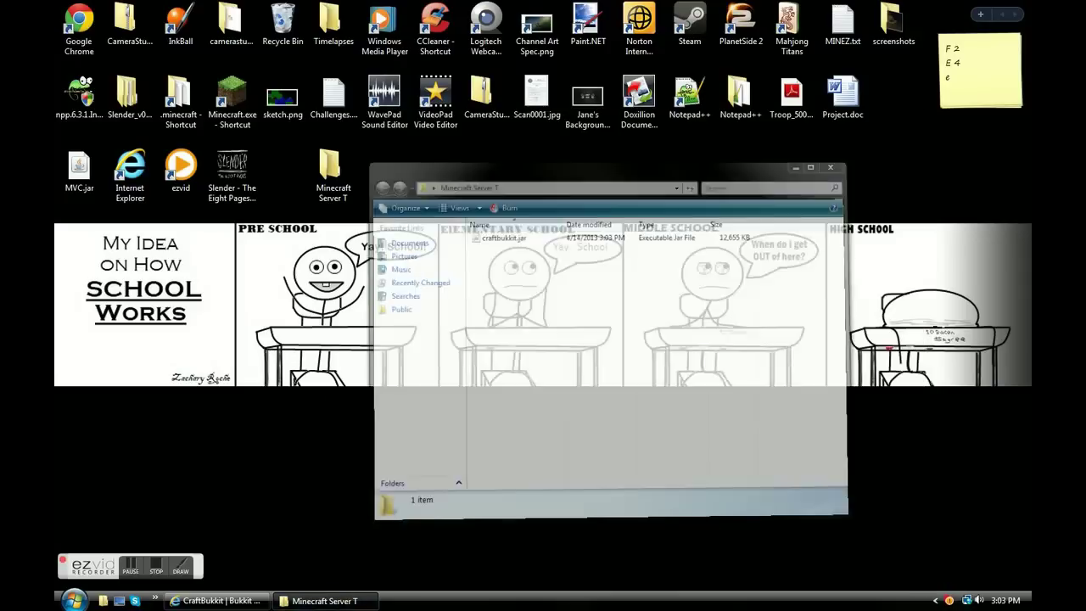
{"action": "left_click", "coordinate": [254, 601]}
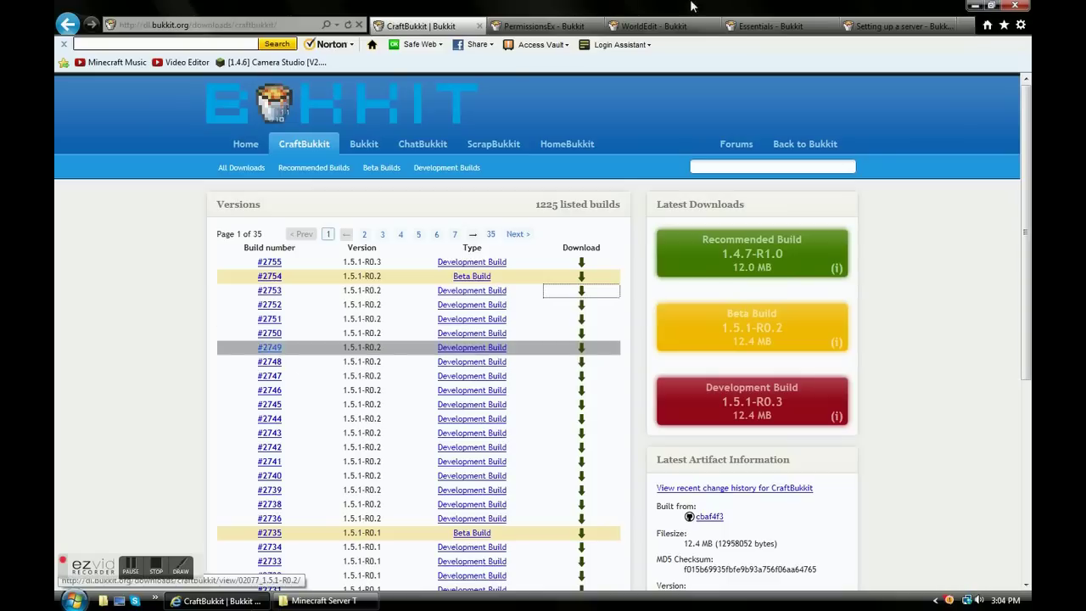
{"action": "left_click", "coordinate": [904, 31]}
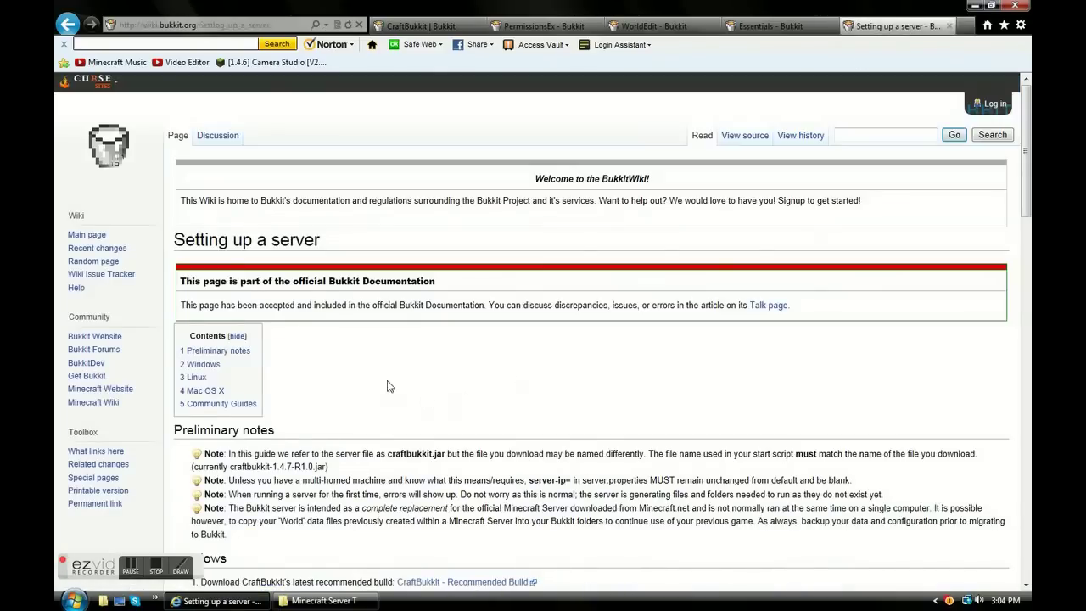
{"action": "scroll", "coordinate": [382, 377], "scroll_direction": "down", "scroll_amount": 1}
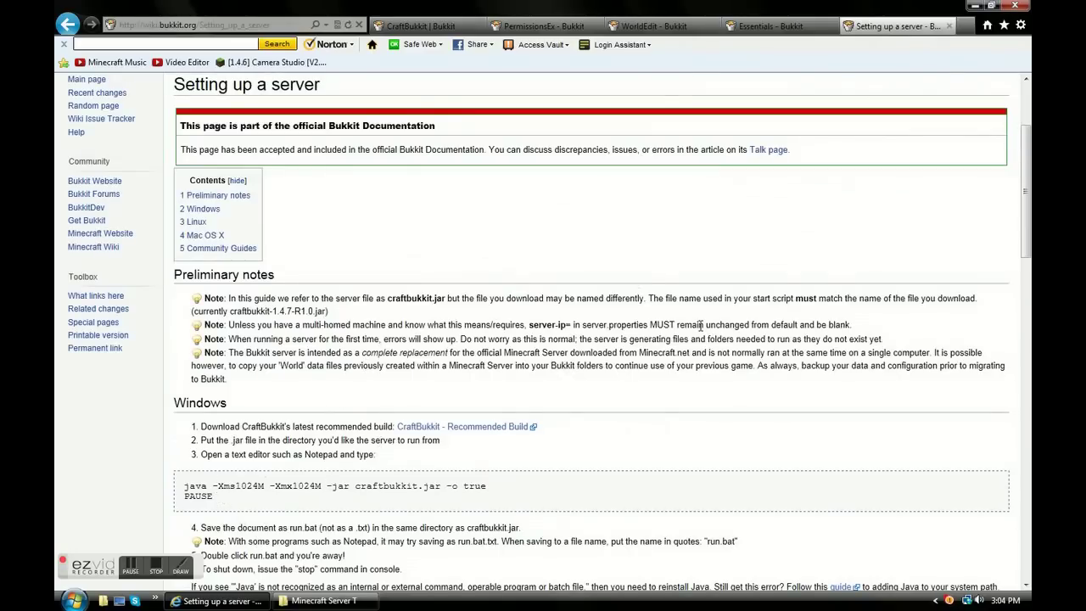
{"action": "scroll", "coordinate": [540, 365], "scroll_direction": "down", "scroll_amount": 5}
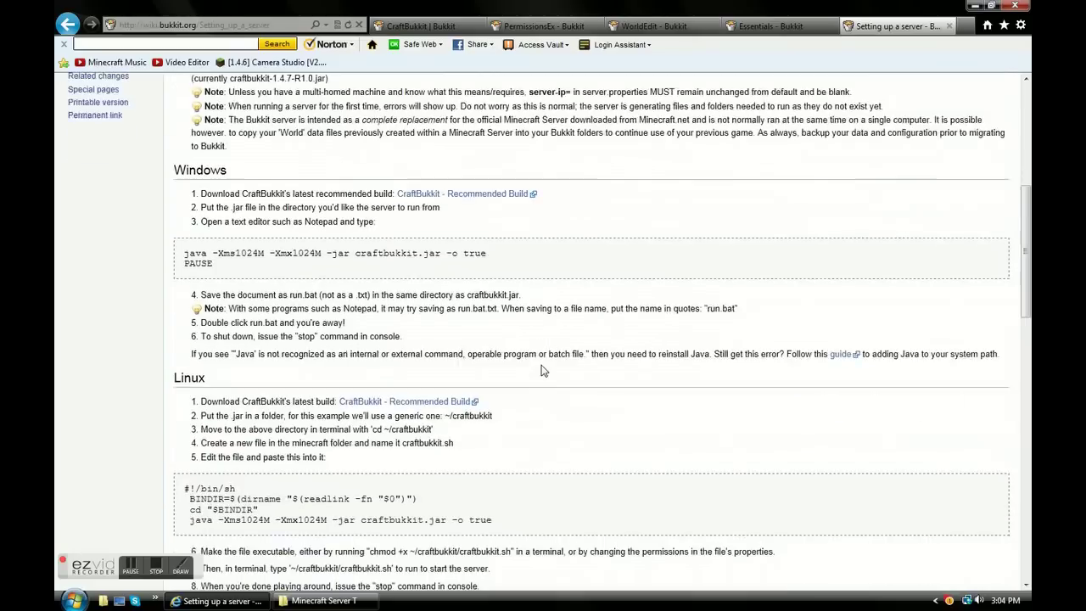
{"action": "scroll", "coordinate": [335, 341], "scroll_direction": "down", "scroll_amount": 8}
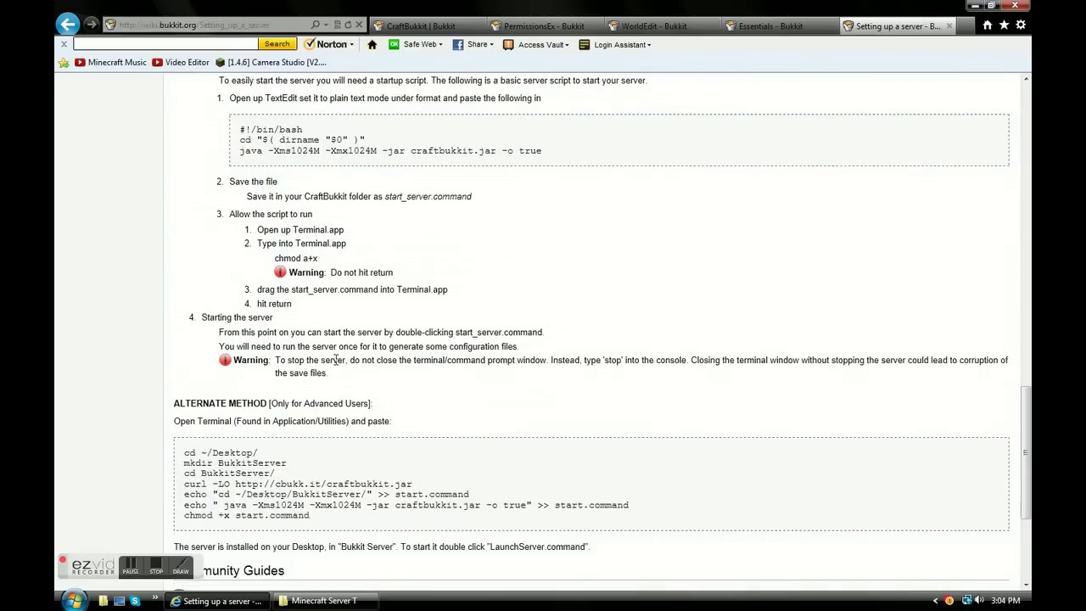
{"action": "scroll", "coordinate": [335, 361], "scroll_direction": "up", "scroll_amount": 13}
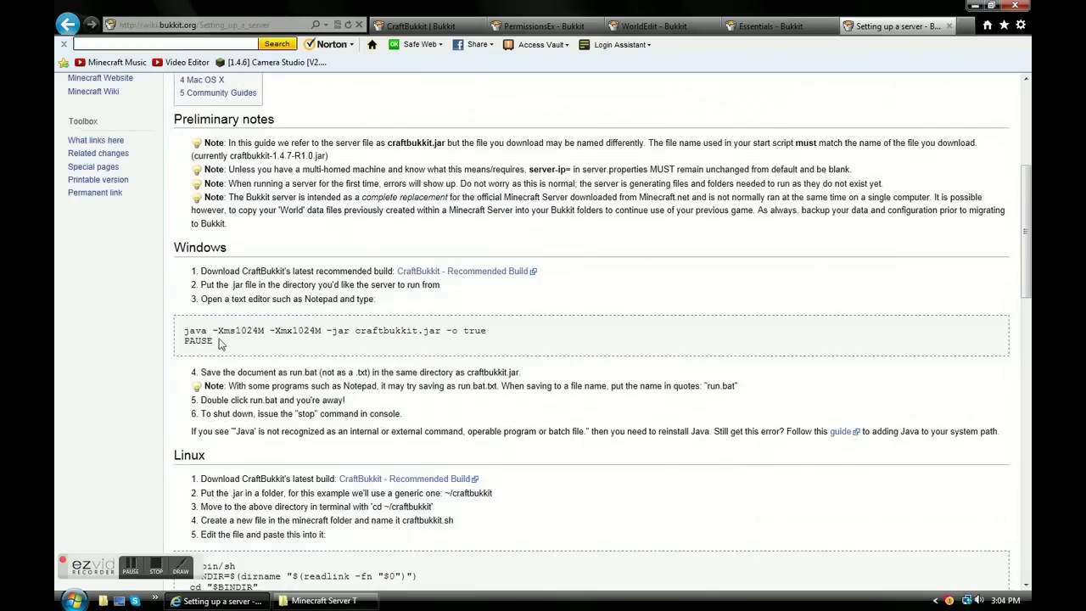
- Copy the Windows run.bat startup script lines, then hide the browser
{"action": "triple_click", "coordinate": [212, 343]}
{"action": "right_click", "coordinate": [204, 339]}
{"action": "left_click", "coordinate": [232, 357]}
{"action": "left_click", "coordinate": [326, 350]}
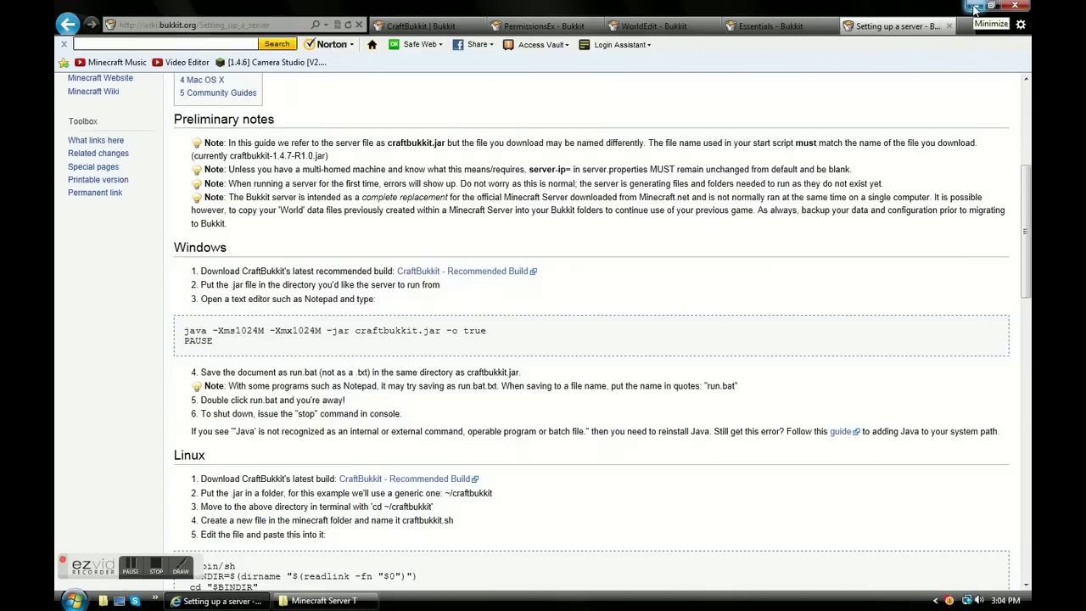
{"action": "left_click", "coordinate": [974, 8]}
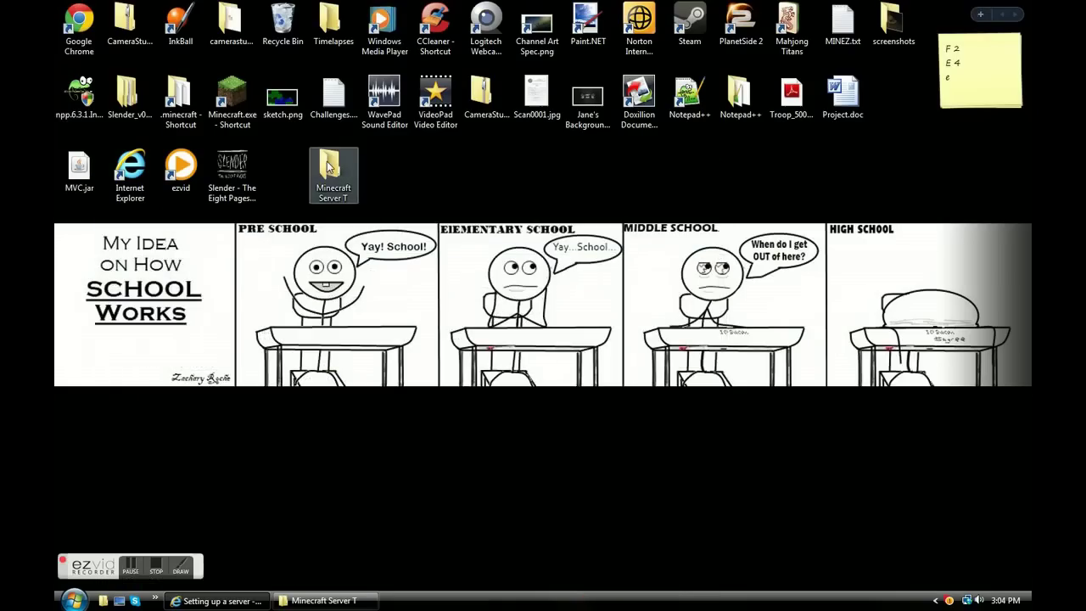
- Create an empty New Text Document.txt beside craftbukkit.jar in Minecraft Server T
{"action": "double_click", "coordinate": [328, 167]}
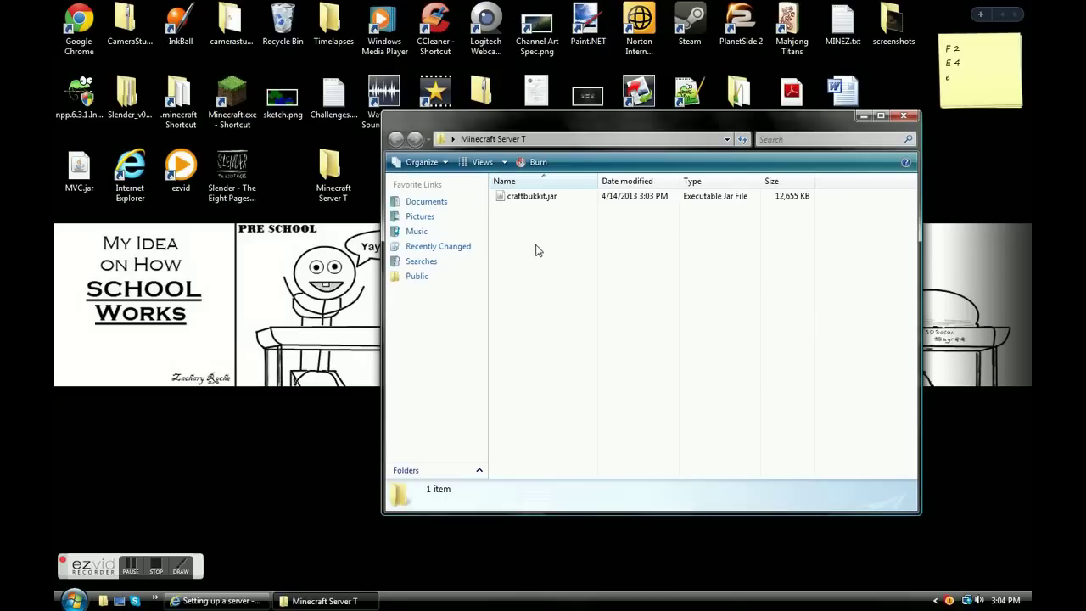
{"action": "right_click", "coordinate": [534, 242]}
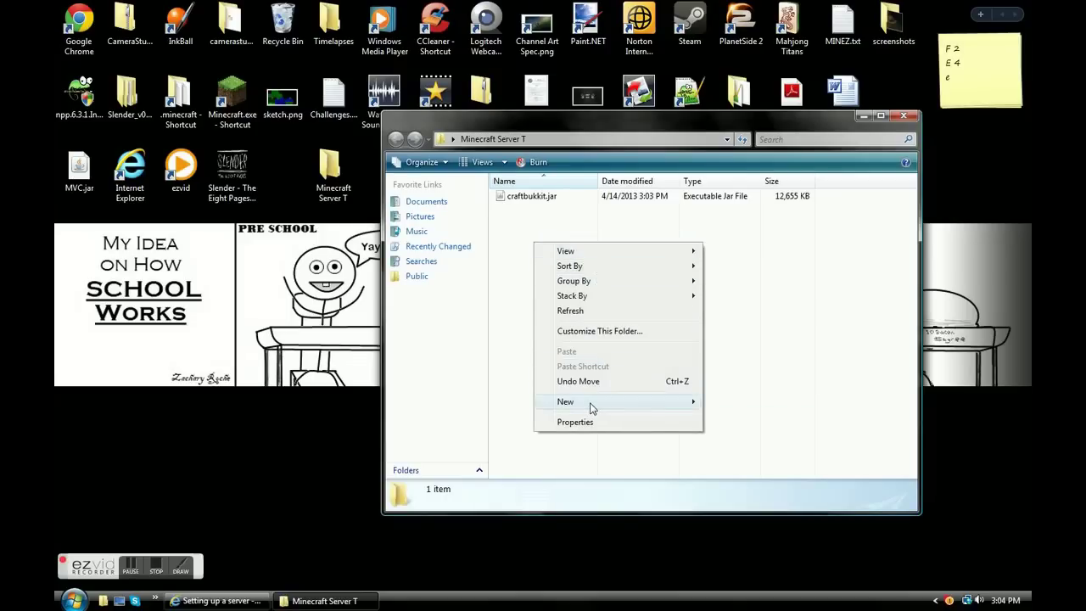
{"action": "mouse_move", "coordinate": [613, 403]}
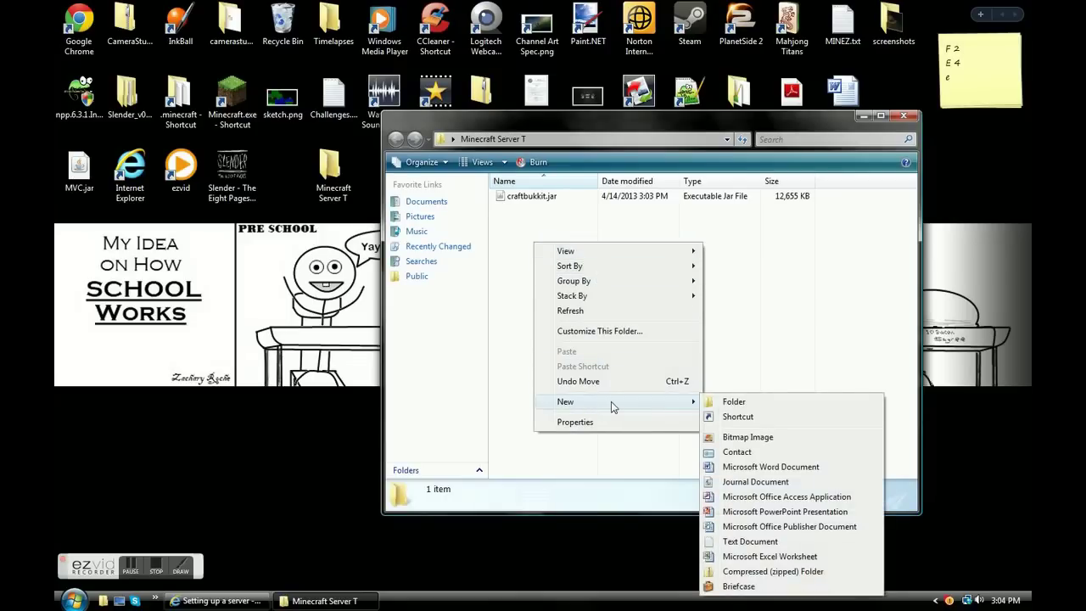
{"action": "left_click", "coordinate": [750, 541]}
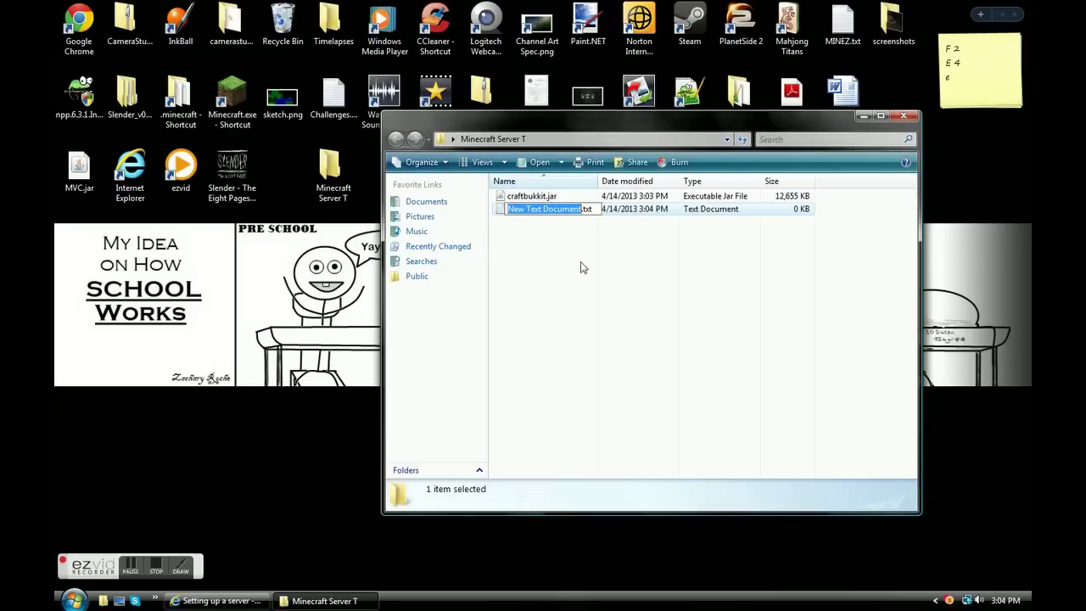
{"action": "left_click", "coordinate": [574, 223]}
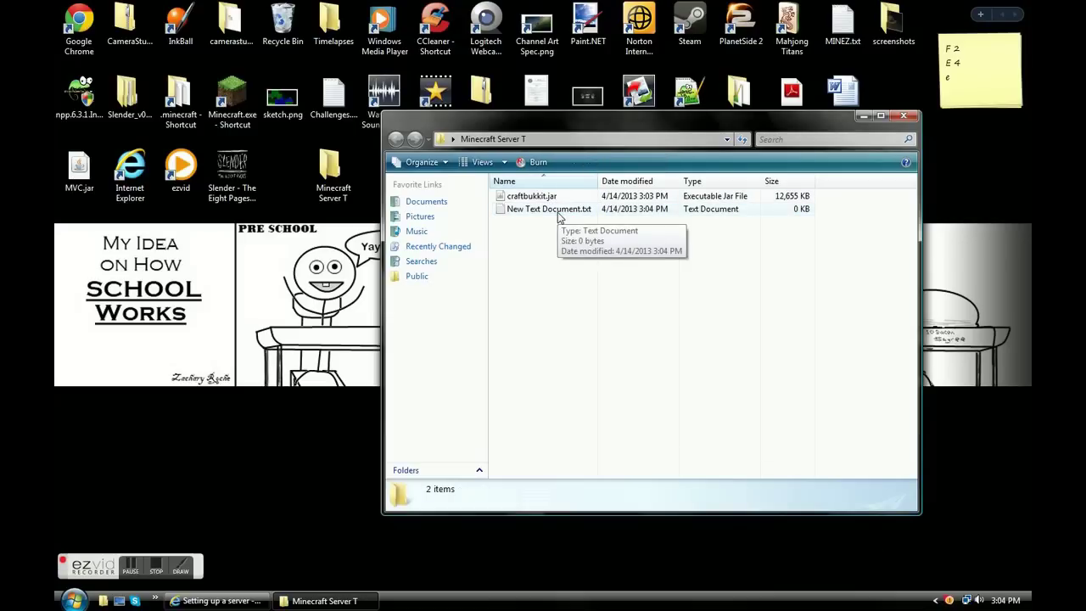
- Paste 'java -Xms1024M -Xmx1024M -jar craftbukkit.jar -o true' and PAUSE into the text file
{"action": "double_click", "coordinate": [560, 212]}
{"action": "right_click", "coordinate": [528, 243]}
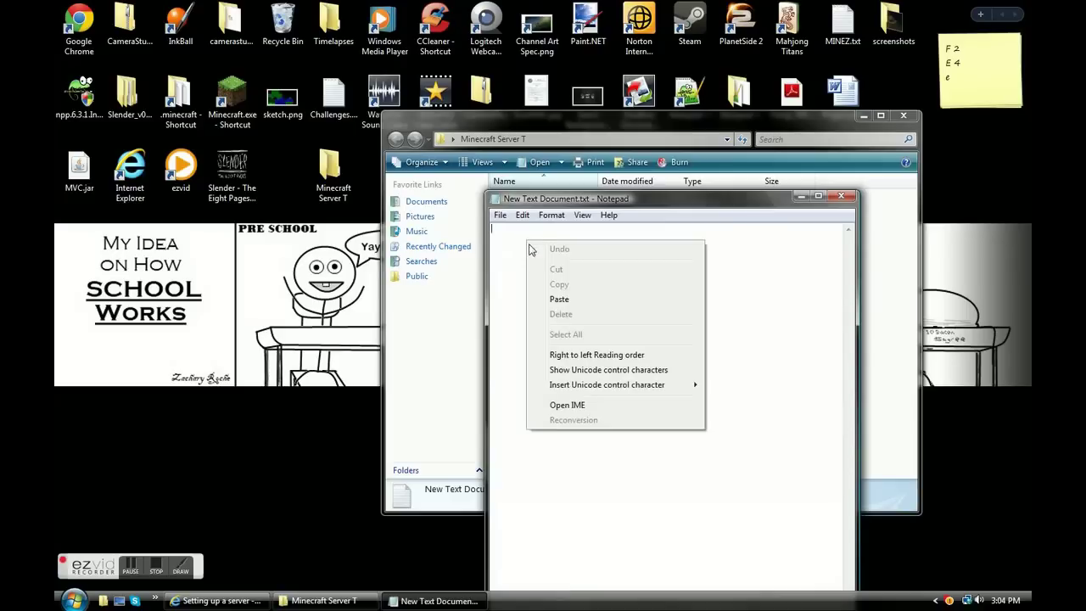
{"action": "left_click", "coordinate": [559, 300]}
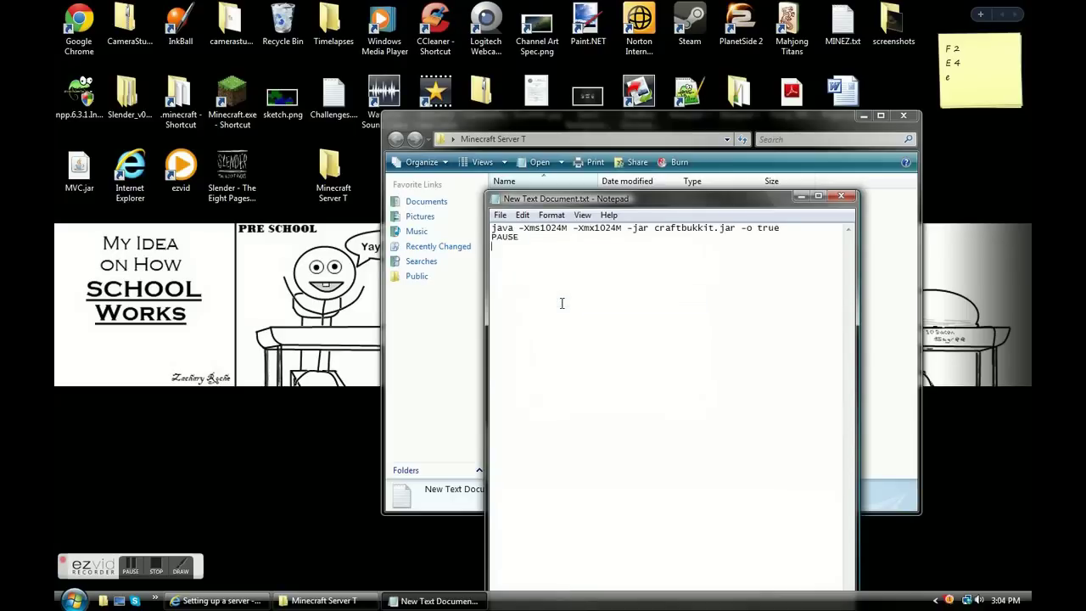
- Save the script as run.bat in Minecraft Server T and close Notepad
{"action": "left_click", "coordinate": [503, 216]}
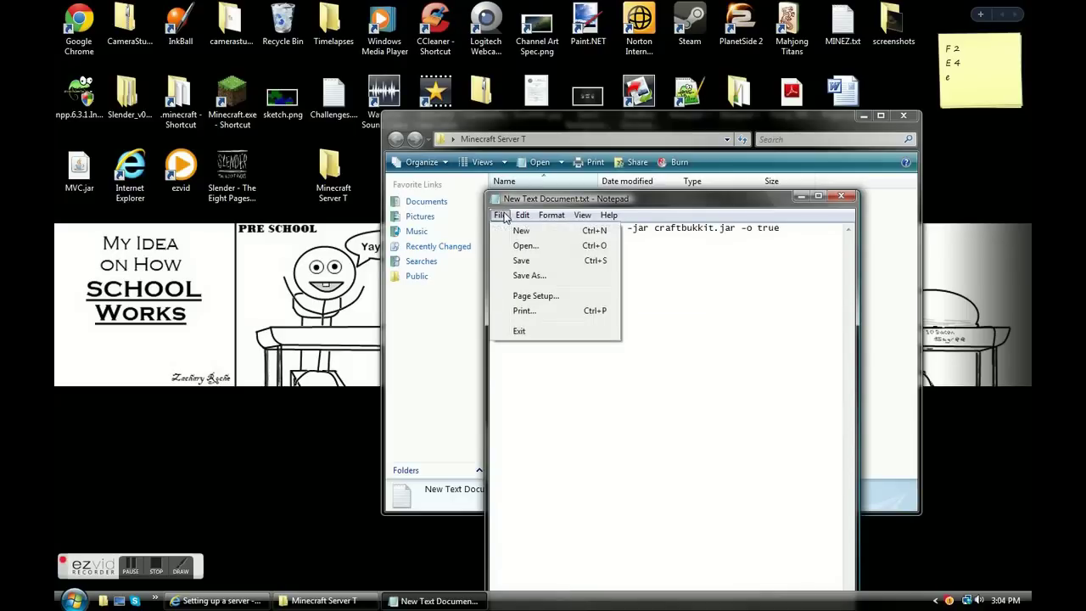
{"action": "left_click", "coordinate": [526, 274]}
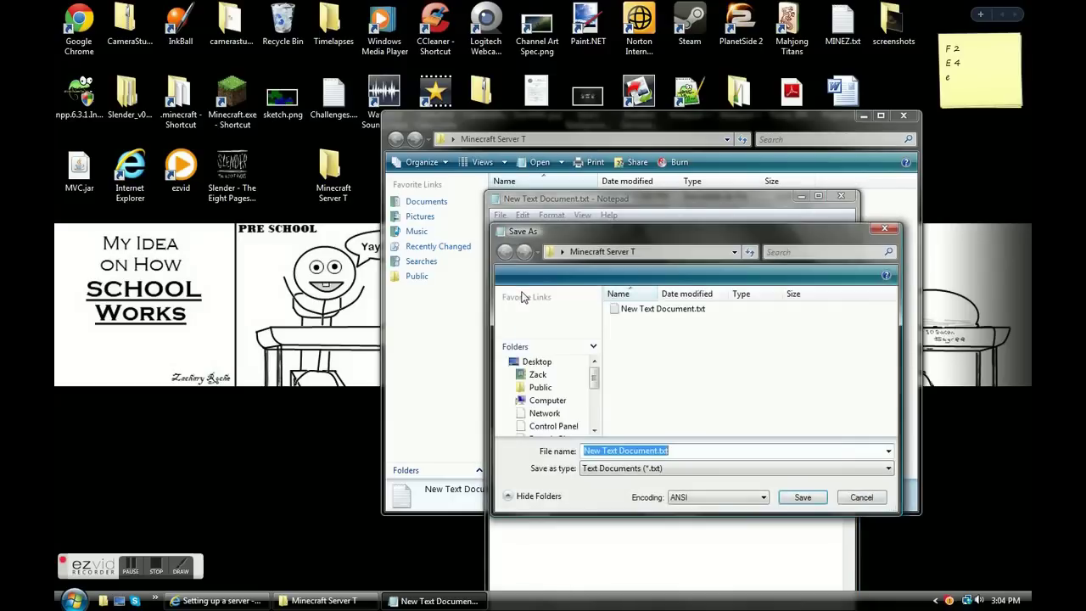
{"action": "left_click", "coordinate": [654, 451]}
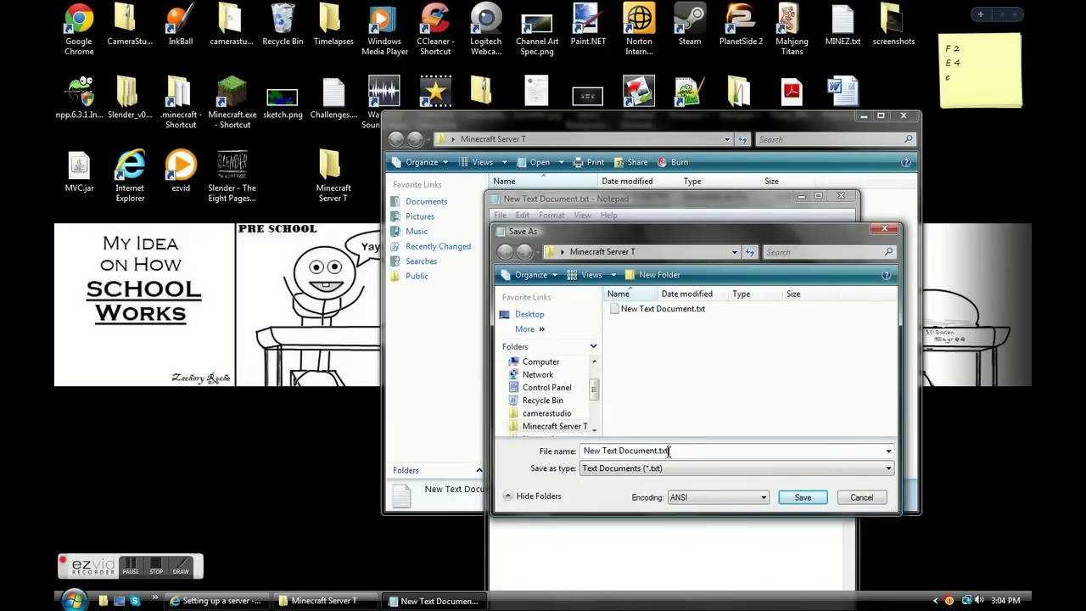
{"action": "left_click_drag", "start_coordinate": [668, 450], "coordinate": [375, 442]}
{"action": "type", "text": "run.bat"}
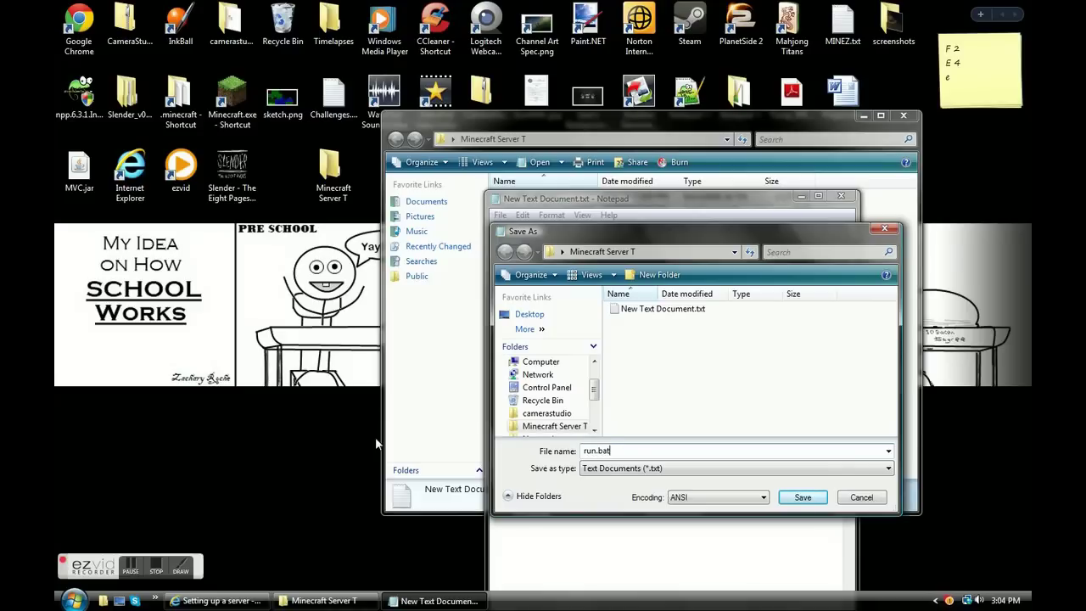
{"action": "left_click_drag", "start_coordinate": [613, 451], "coordinate": [578, 454]}
{"action": "left_click", "coordinate": [679, 451]}
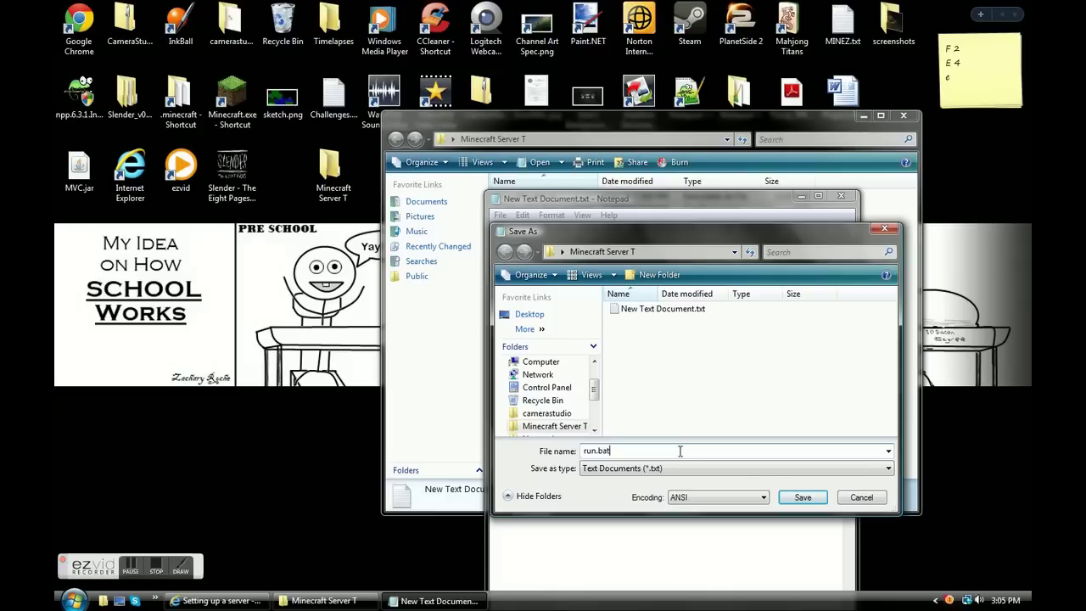
{"action": "left_click", "coordinate": [801, 498]}
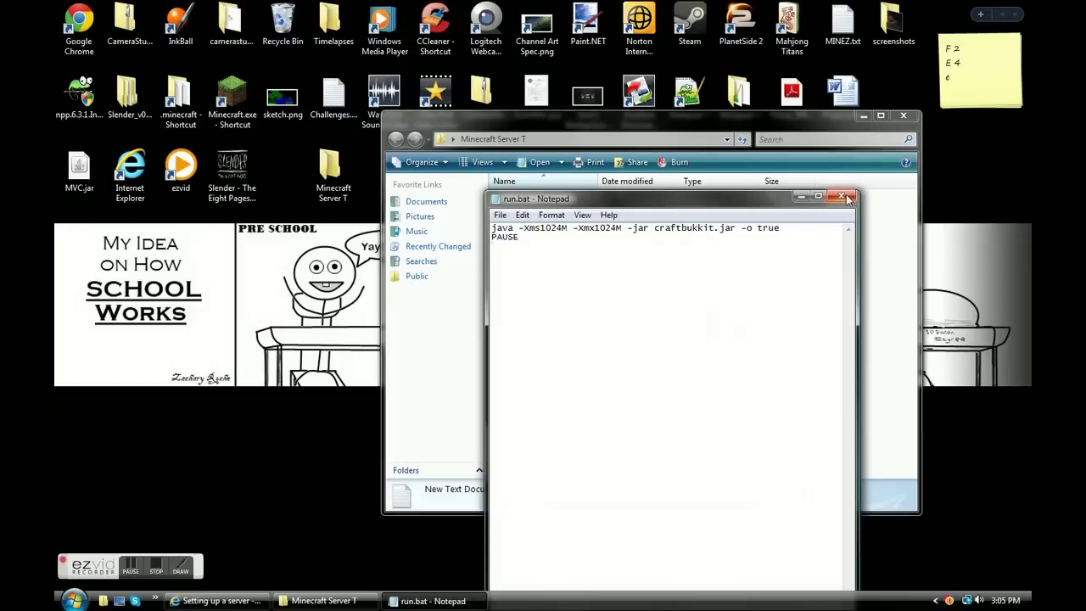
{"action": "left_click", "coordinate": [844, 198]}
- Delete New Text Document.txt to the Recycle Bin and launch run.bat
{"action": "right_click", "coordinate": [532, 214]}
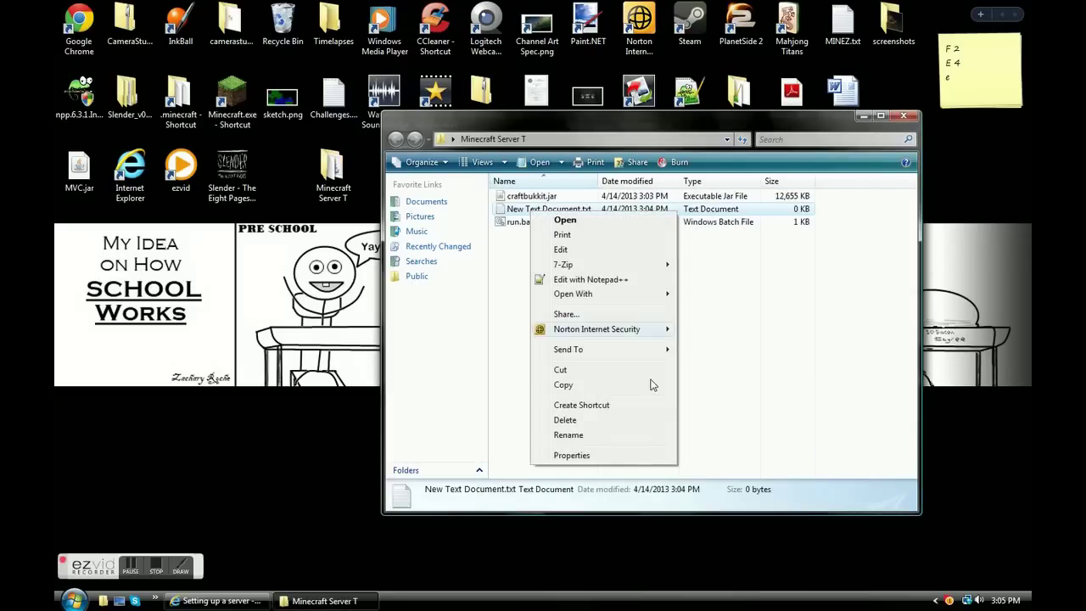
{"action": "left_click", "coordinate": [579, 424]}
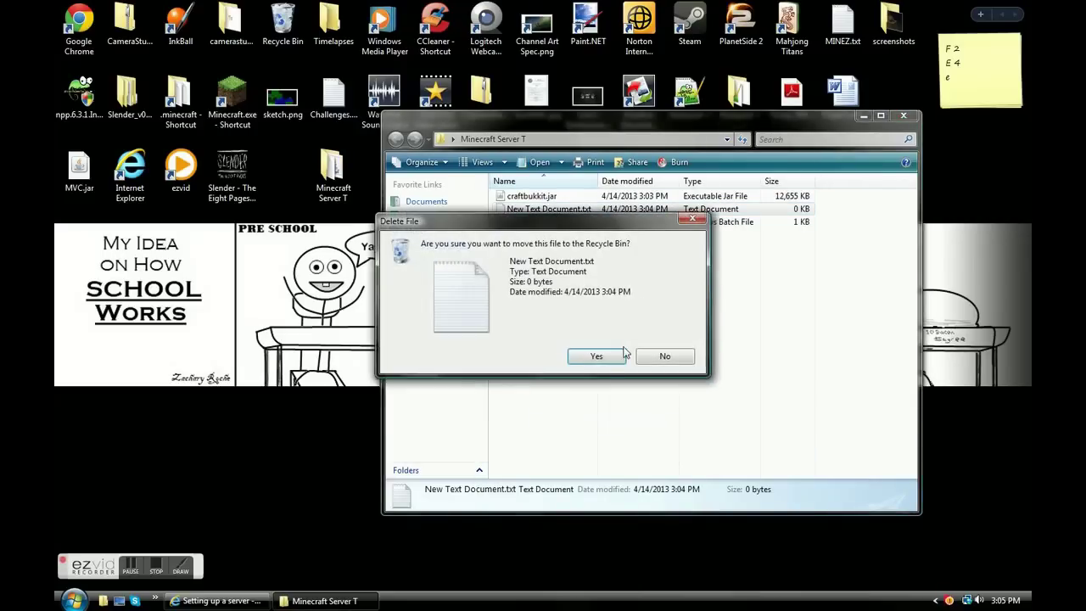
{"action": "left_click", "coordinate": [598, 360]}
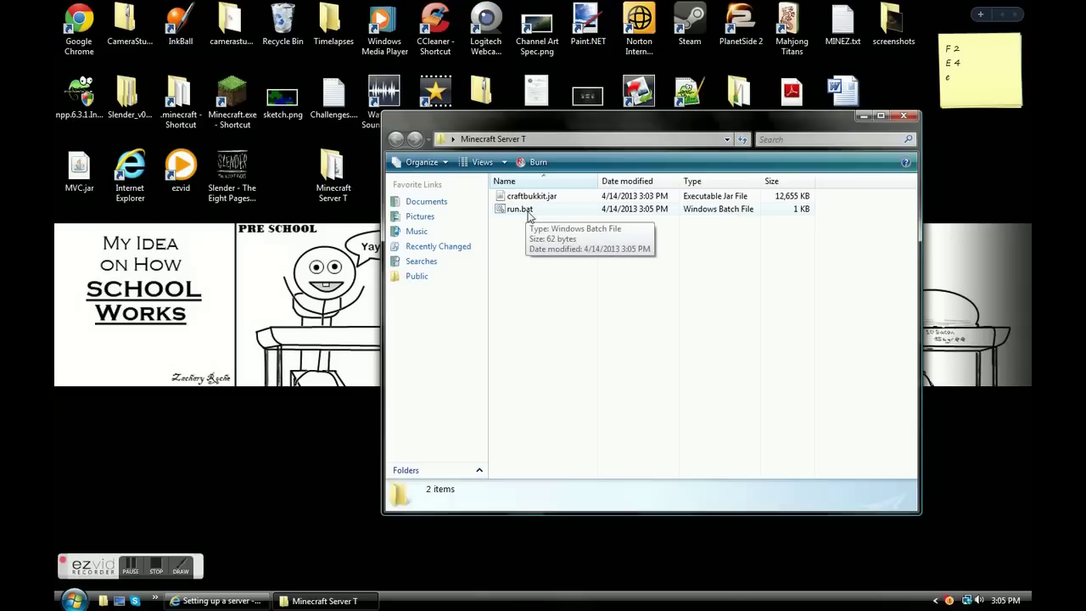
{"action": "double_click", "coordinate": [528, 214]}
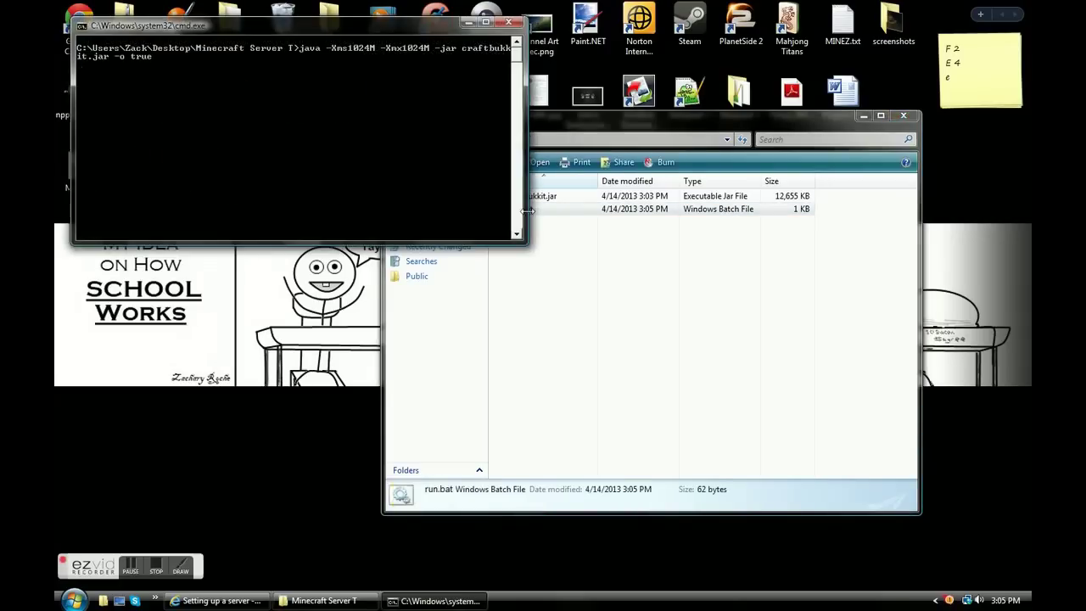
- Maximize the server console, wait for Done, enter stop, and close the window
{"action": "left_click", "coordinate": [485, 21]}
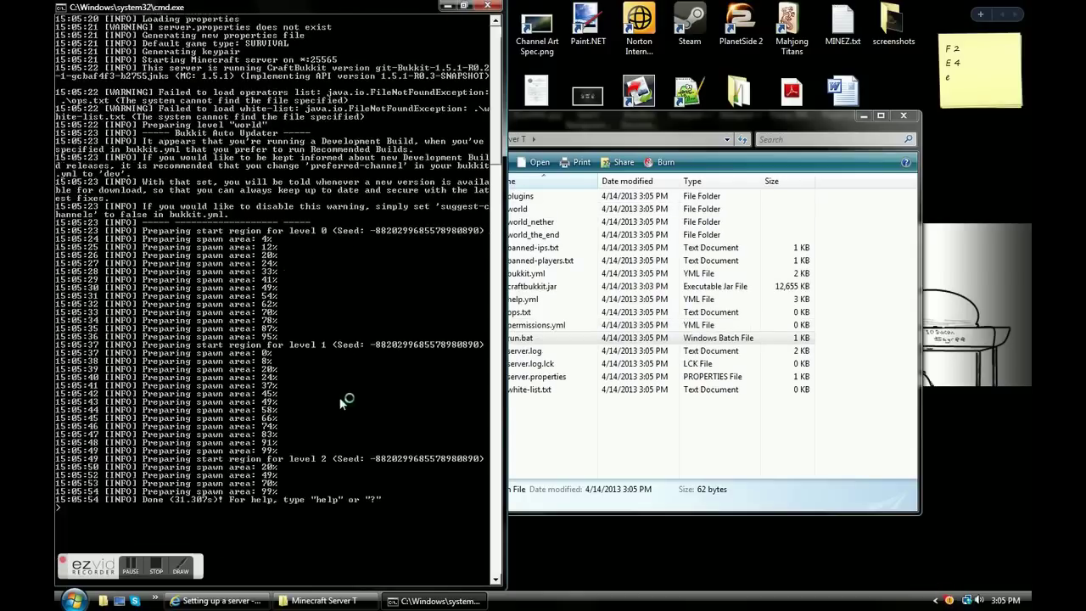
{"action": "scroll", "coordinate": [326, 280], "scroll_direction": "up", "scroll_amount": 4}
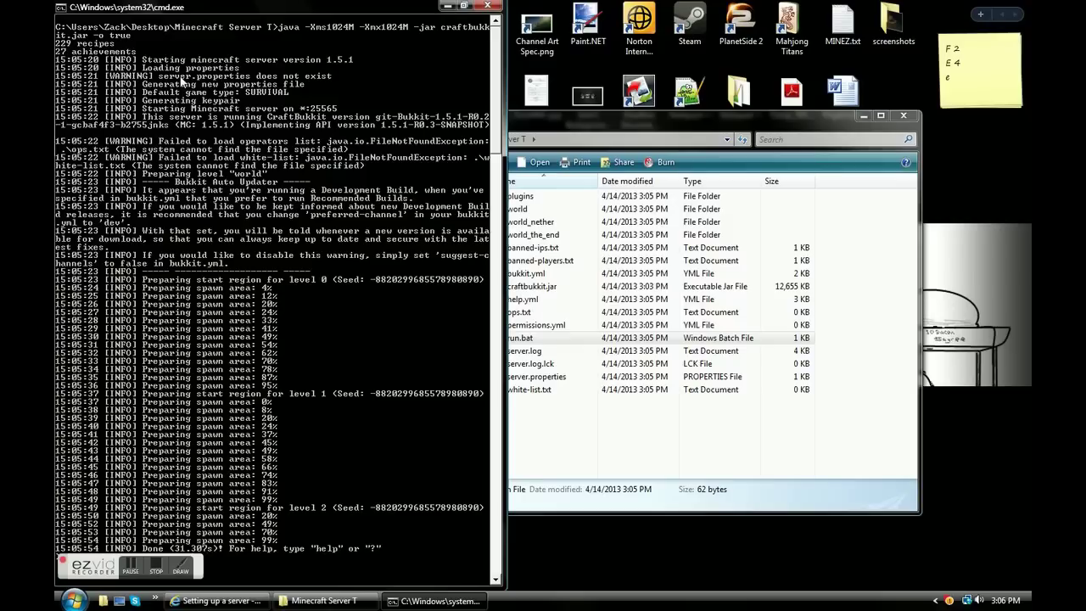
{"action": "scroll", "coordinate": [185, 153], "scroll_direction": "down", "scroll_amount": 6}
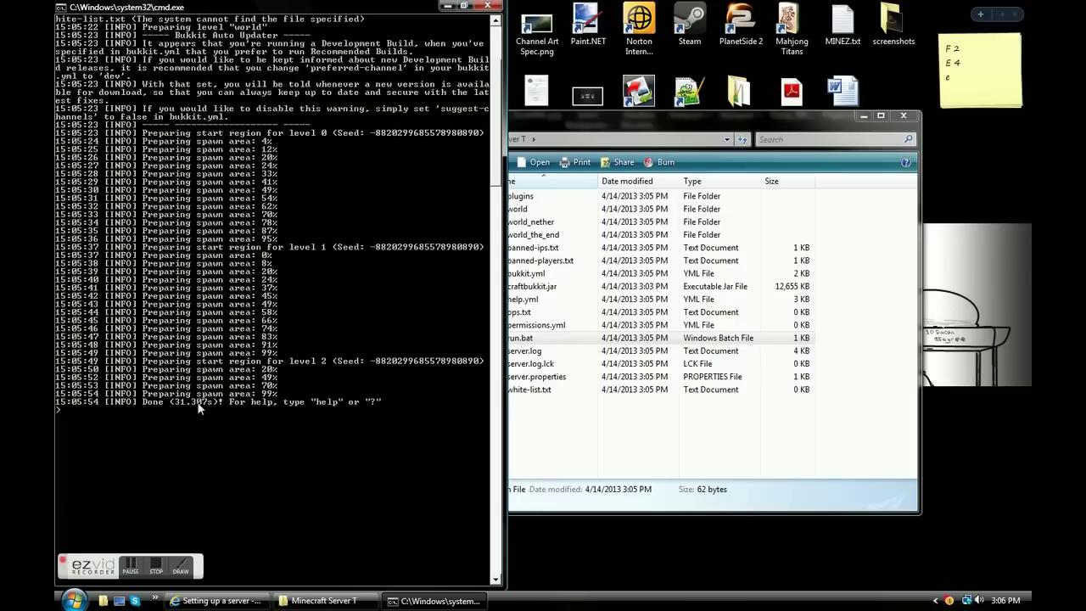
{"action": "scroll", "coordinate": [252, 337], "scroll_direction": "up", "scroll_amount": 3}
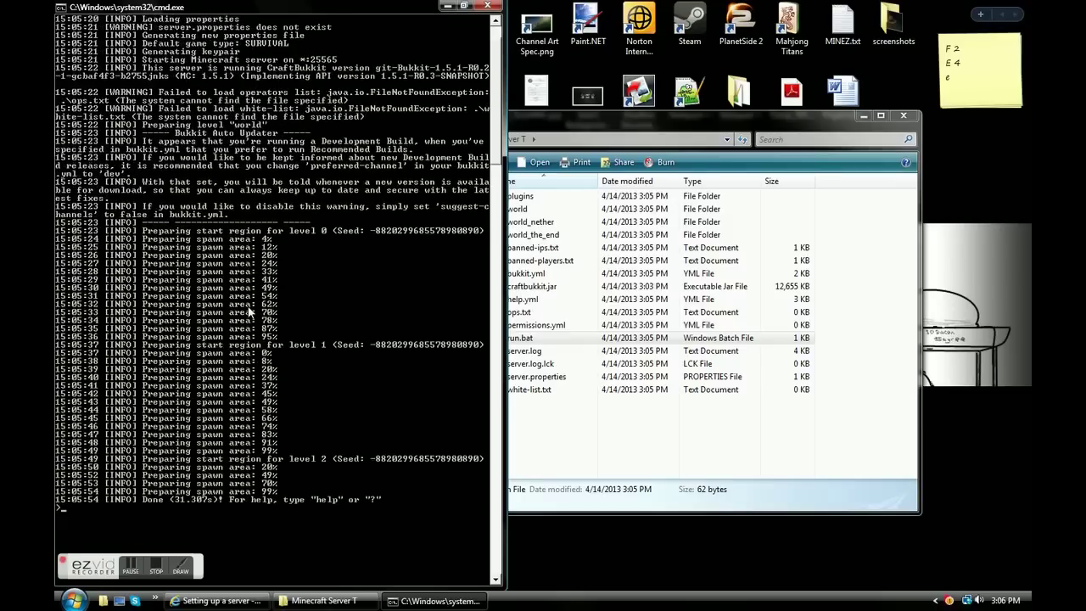
{"action": "scroll", "coordinate": [251, 322], "scroll_direction": "down", "scroll_amount": 3}
{"action": "scroll", "coordinate": [251, 312], "scroll_direction": "down", "scroll_amount": 2}
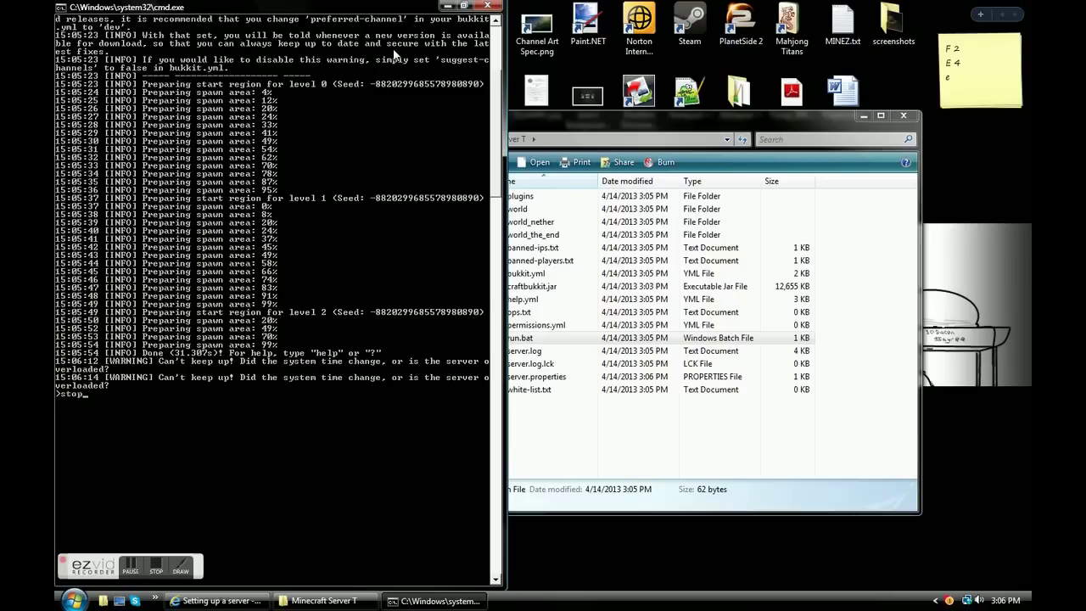
{"action": "key", "text": "Return"}
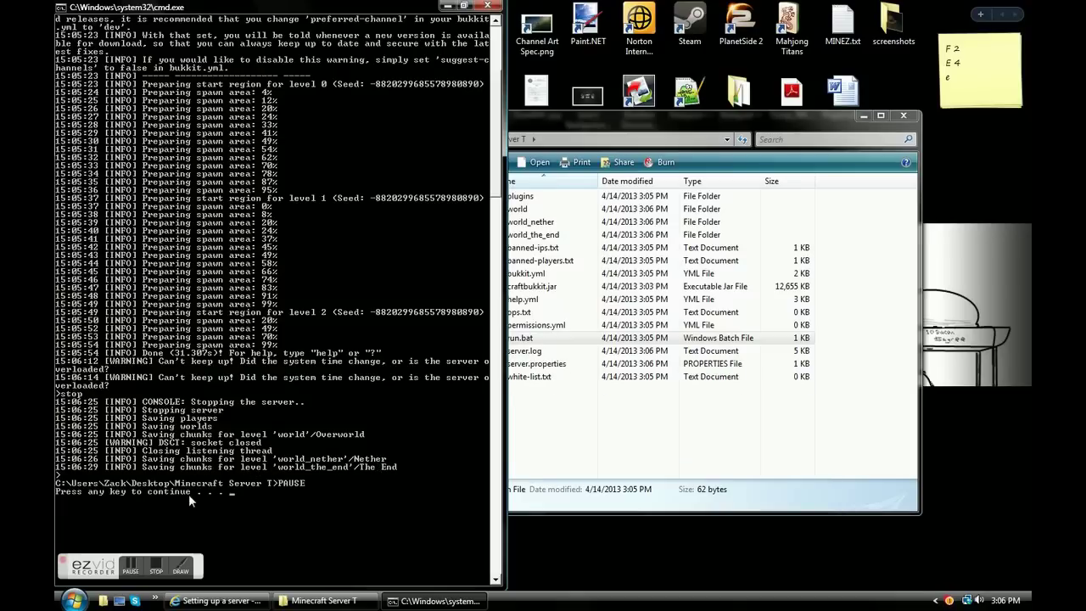
{"action": "key", "text": "Return"}
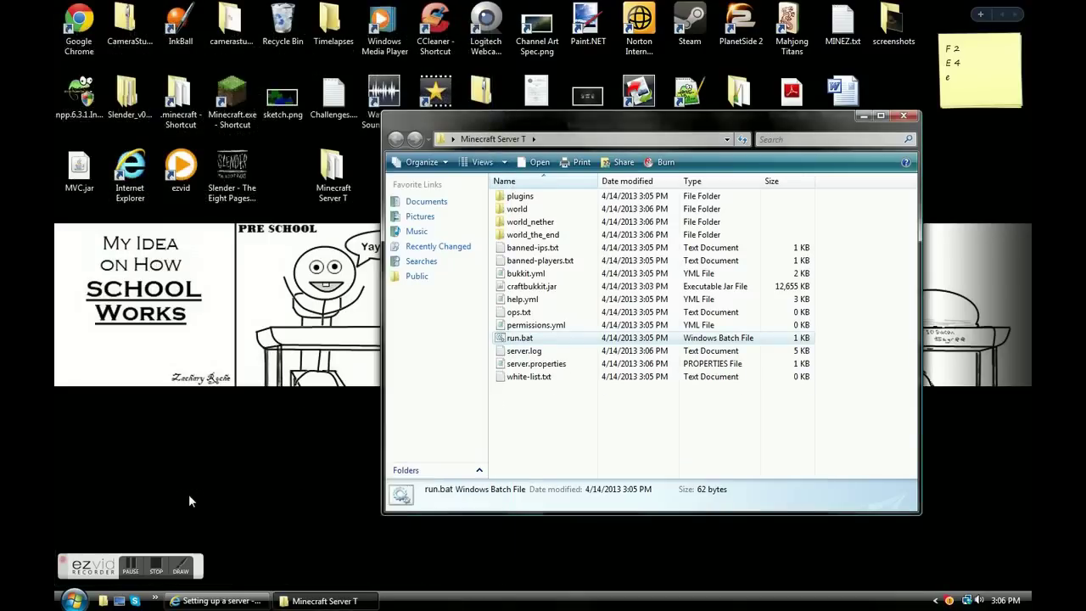
- Look over the generated banned lists, world folders and permissions.yml, then select server.properties
{"action": "left_click", "coordinate": [517, 449]}
{"action": "mouse_move", "coordinate": [556, 419]}
{"action": "left_mouse_down"}
{"action": "mouse_move", "coordinate": [528, 339]}
{"action": "mouse_move", "coordinate": [509, 190]}
{"action": "mouse_move", "coordinate": [570, 385]}
{"action": "mouse_move", "coordinate": [548, 419]}
{"action": "left_mouse_up"}
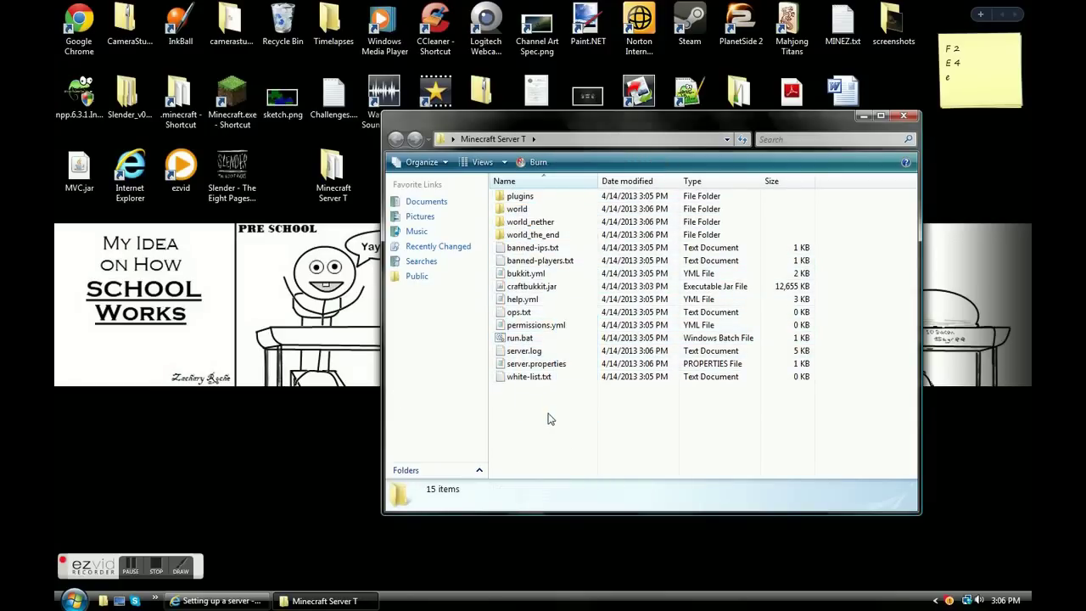
{"action": "left_click", "coordinate": [534, 248]}
{"action": "left_click", "coordinate": [537, 260]}
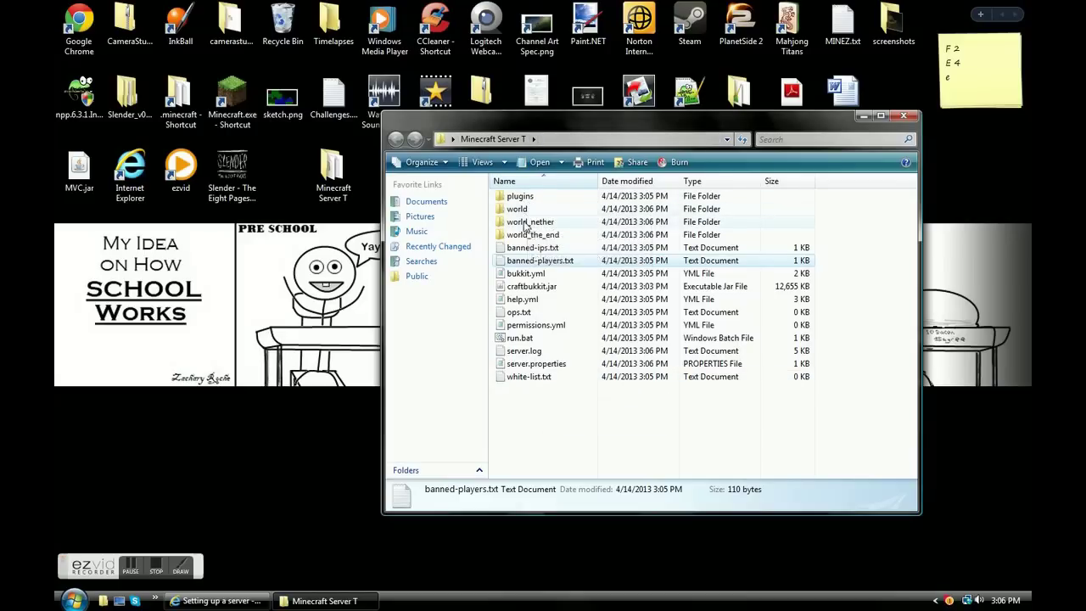
{"action": "key", "text": "w"}
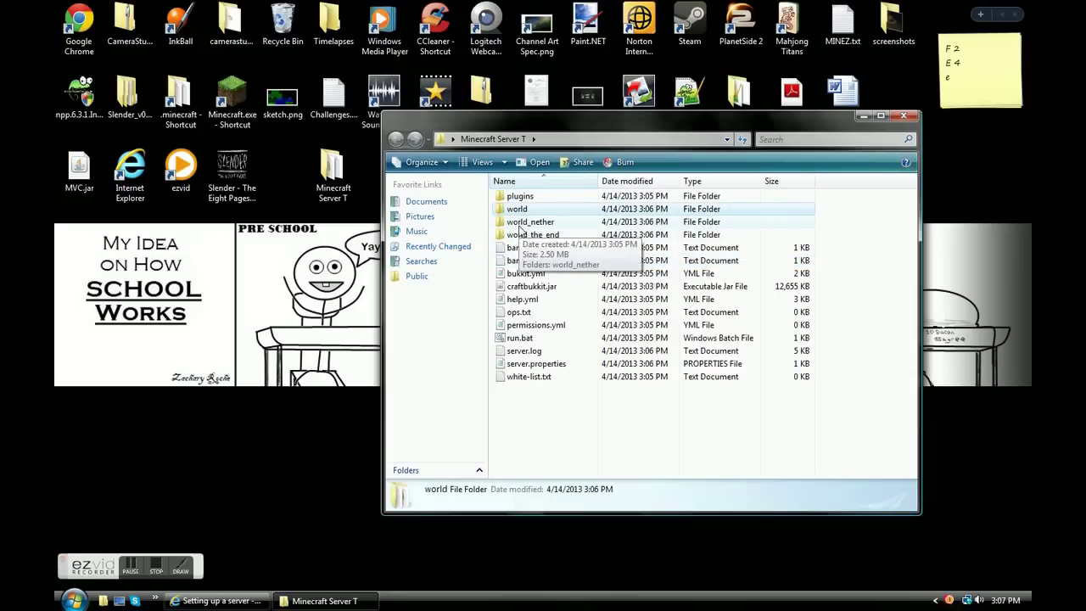
{"action": "key", "text": "w"}
{"action": "key", "text": "w"}
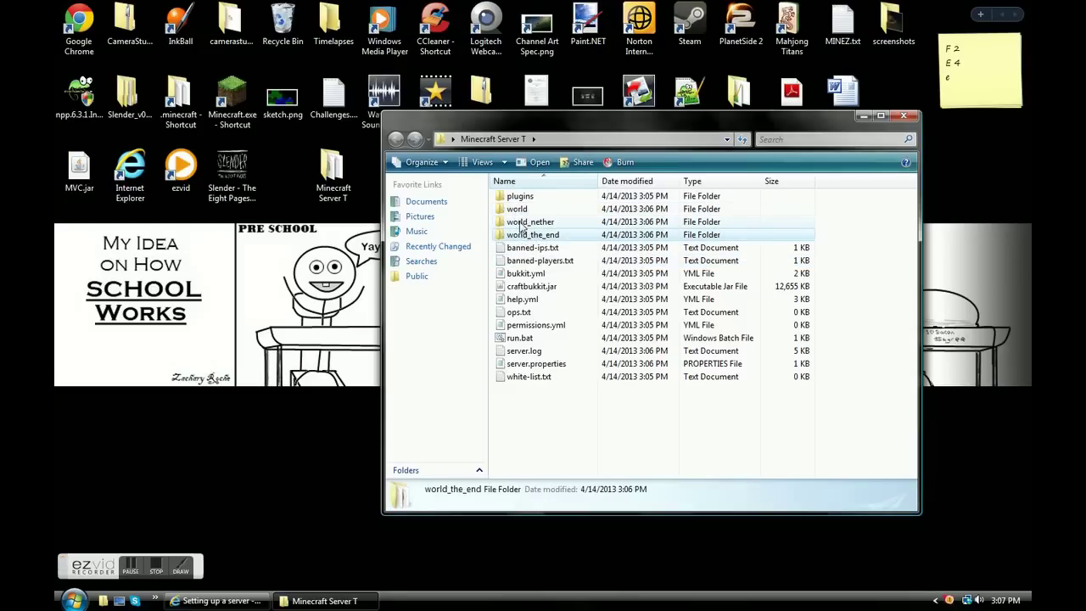
{"action": "left_click", "coordinate": [522, 224]}
{"action": "left_click", "coordinate": [522, 216]}
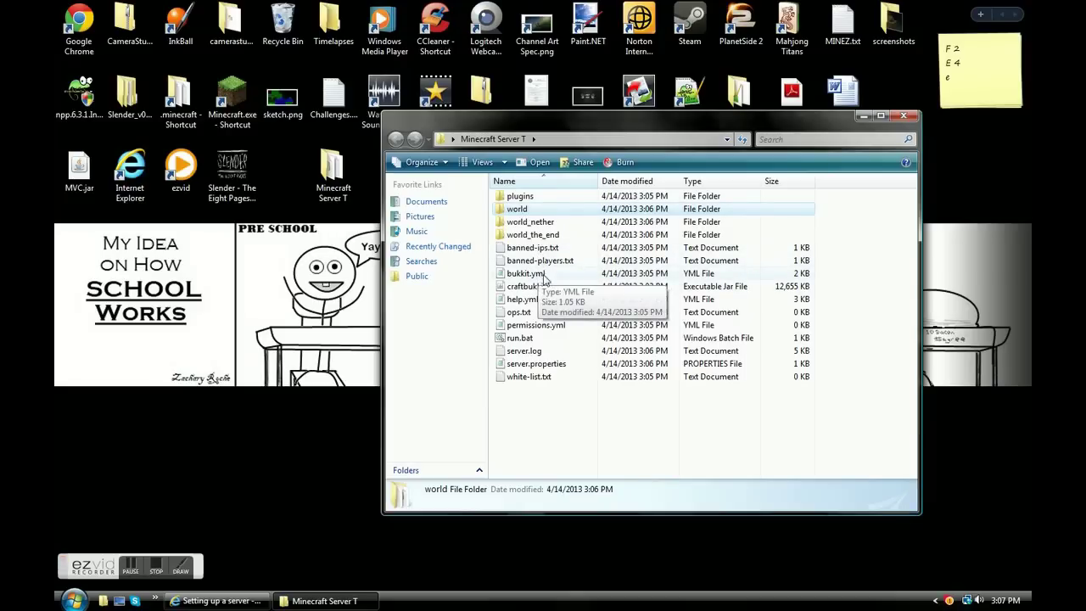
{"action": "left_click", "coordinate": [532, 327]}
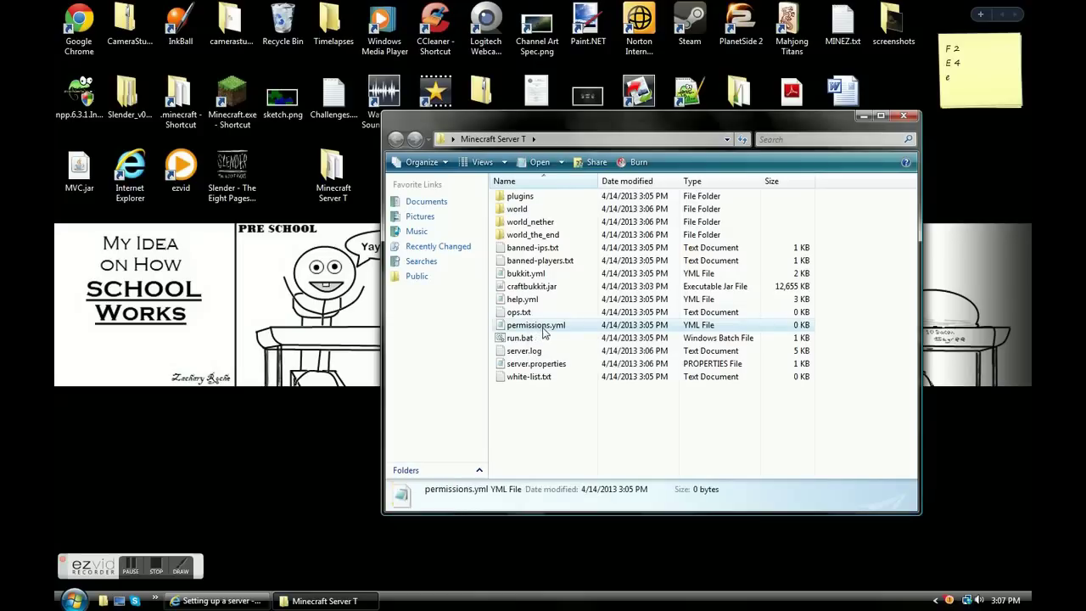
{"action": "left_click", "coordinate": [543, 364]}
- Open server.properties in Notepad++, declining the update, and select the motd 'A Minecraft Server'
{"action": "right_click", "coordinate": [547, 370]}
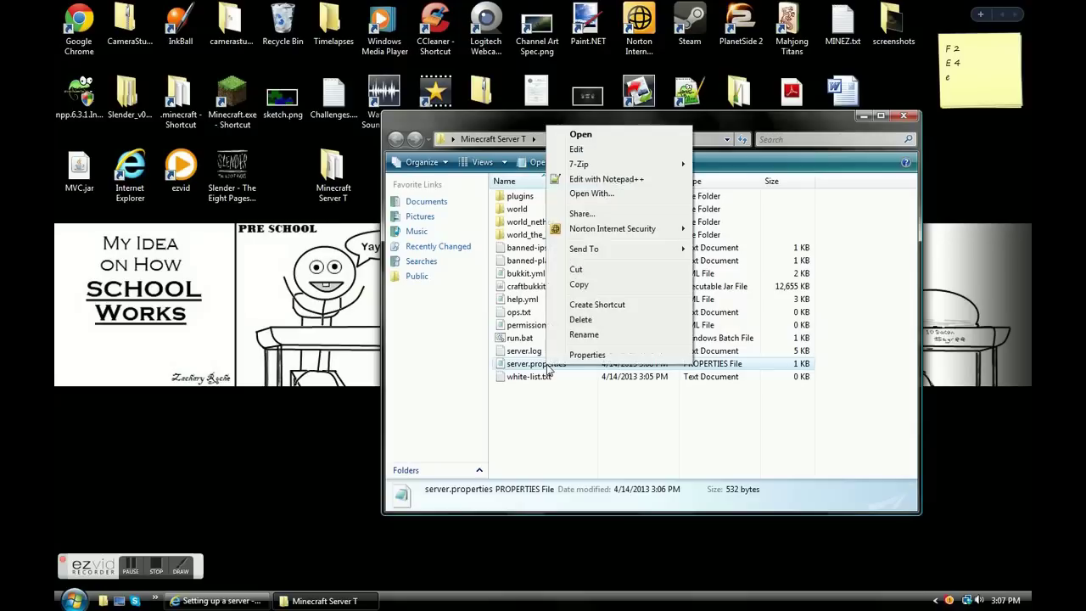
{"action": "left_click", "coordinate": [588, 182]}
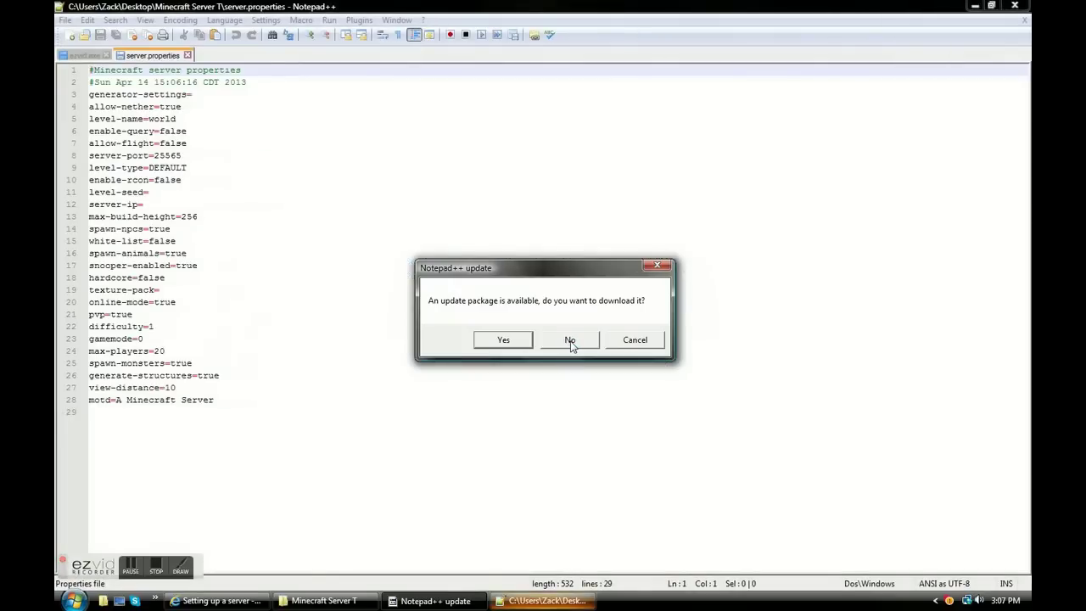
{"action": "left_click", "coordinate": [569, 339]}
{"action": "left_click_drag", "start_coordinate": [258, 400], "coordinate": [117, 399]}
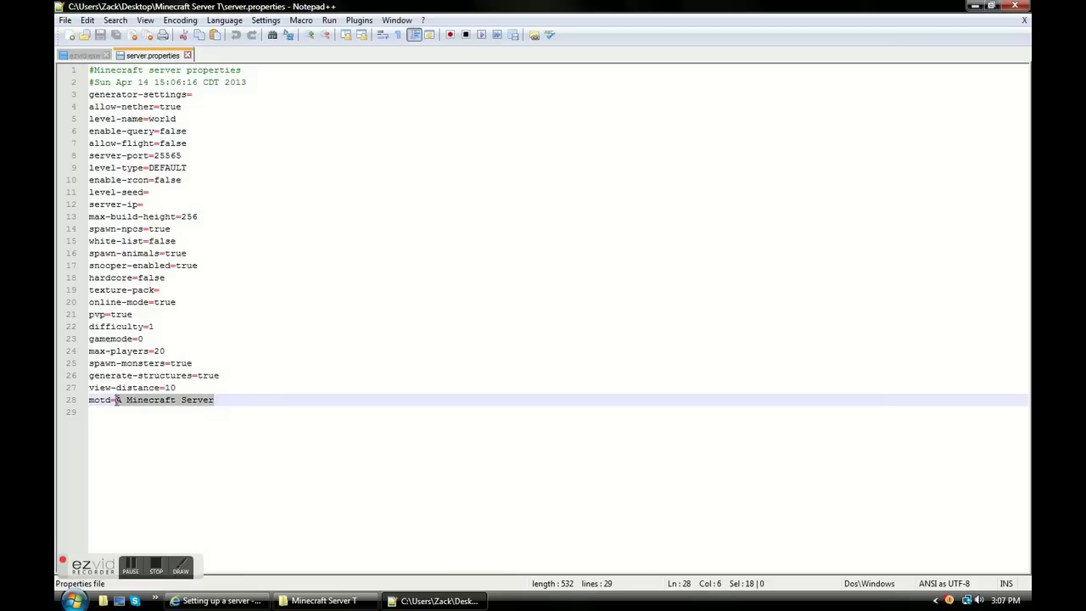
{"action": "left_click", "coordinate": [199, 407]}
{"action": "left_click_drag", "start_coordinate": [219, 400], "coordinate": [119, 402]}
{"action": "left_click", "coordinate": [118, 399]}
{"action": "left_click_drag", "start_coordinate": [118, 400], "coordinate": [215, 399]}
- Quit Notepad++ unchanged, open the empty plugins folder, and return to the setup guide
{"action": "left_click", "coordinate": [218, 389]}
{"action": "left_click", "coordinate": [1014, 6]}
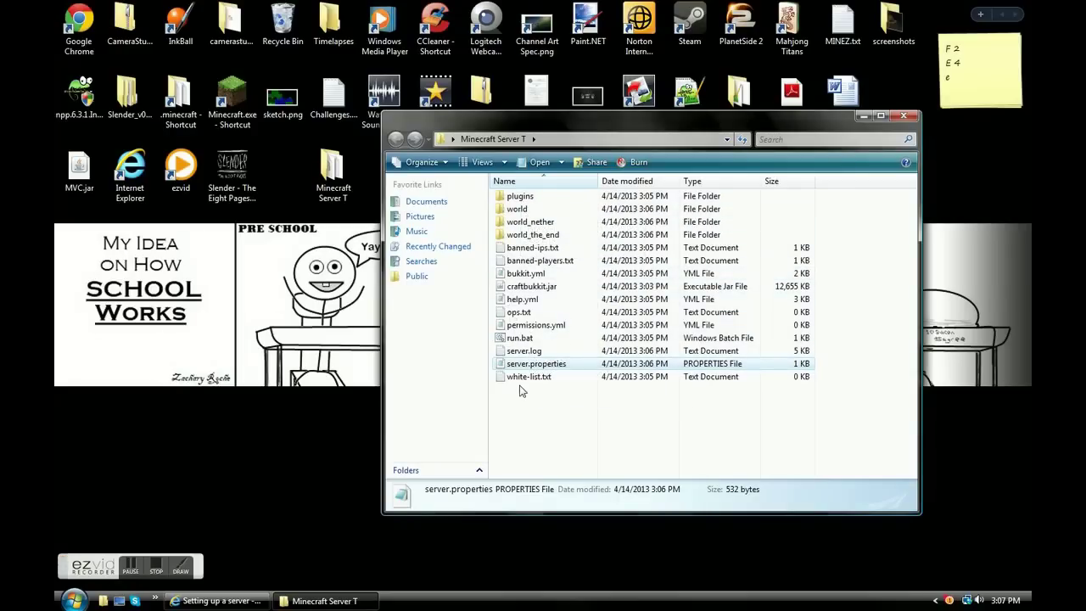
{"action": "double_click", "coordinate": [527, 200]}
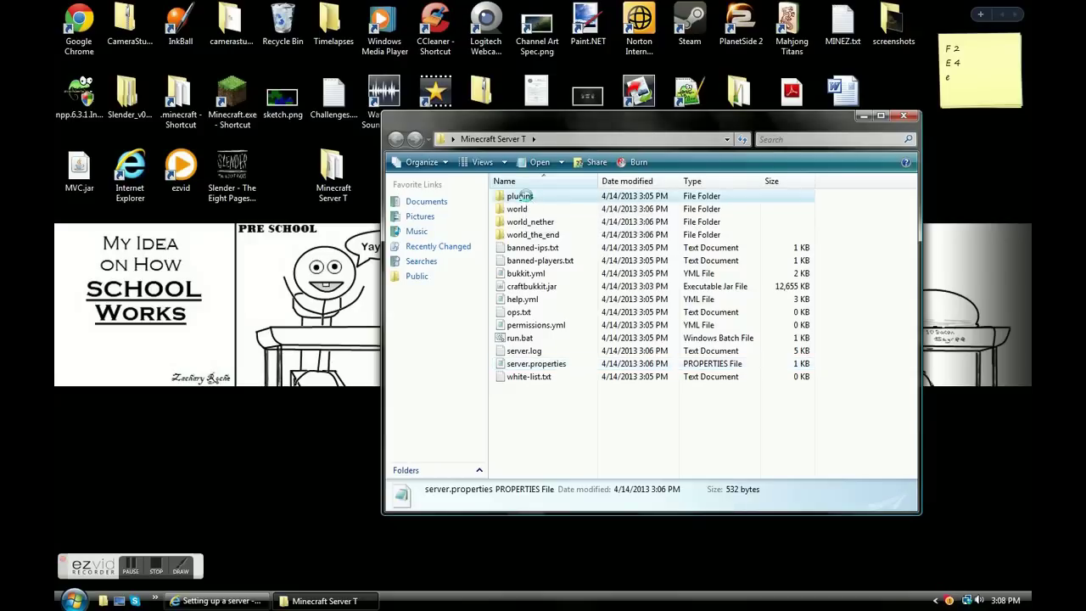
{"action": "key", "text": "alt+Tab"}
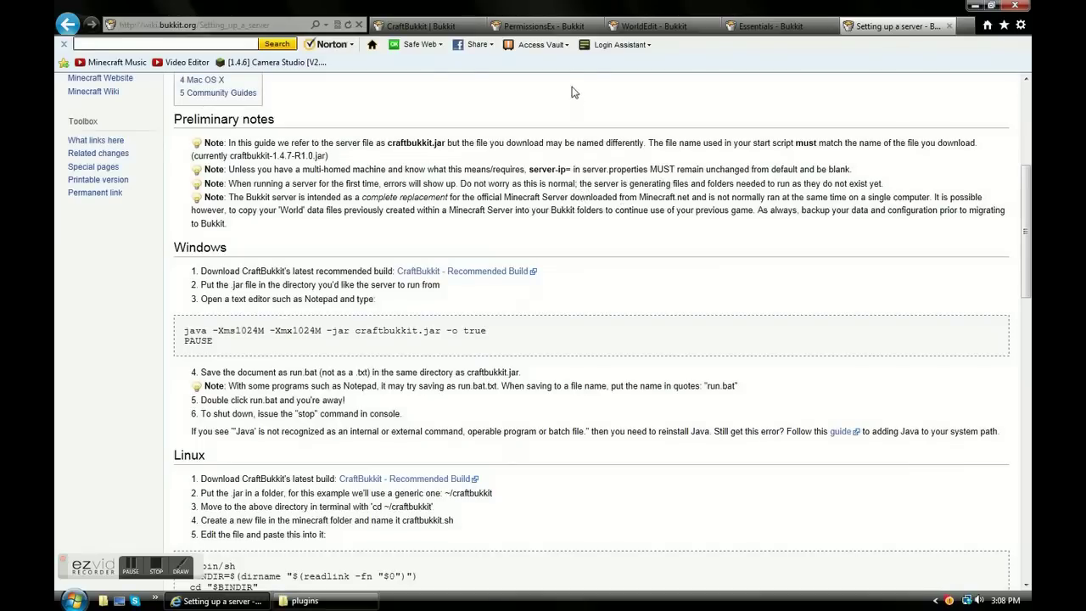
- Compare the PermissionsEx, WorldEdit and Essentials BukkitDev plugin pages
{"action": "left_click", "coordinate": [556, 30]}
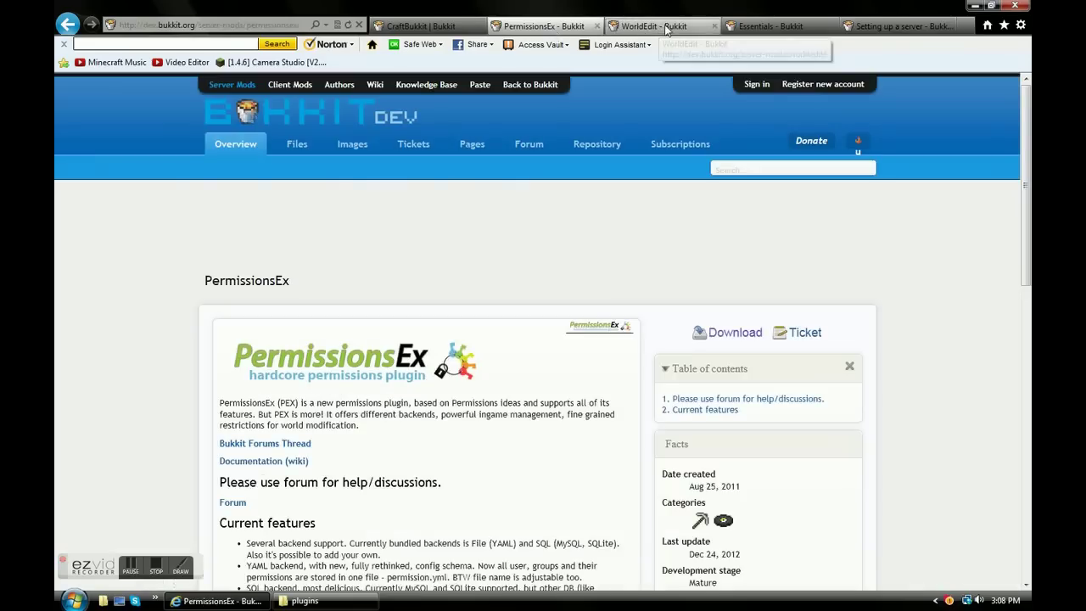
{"action": "left_click", "coordinate": [665, 30]}
{"action": "left_click", "coordinate": [768, 26]}
{"action": "left_click", "coordinate": [657, 26]}
{"action": "left_click", "coordinate": [551, 32]}
{"action": "left_click", "coordinate": [658, 30]}
{"action": "left_click", "coordinate": [768, 27]}
{"action": "left_click", "coordinate": [670, 31]}
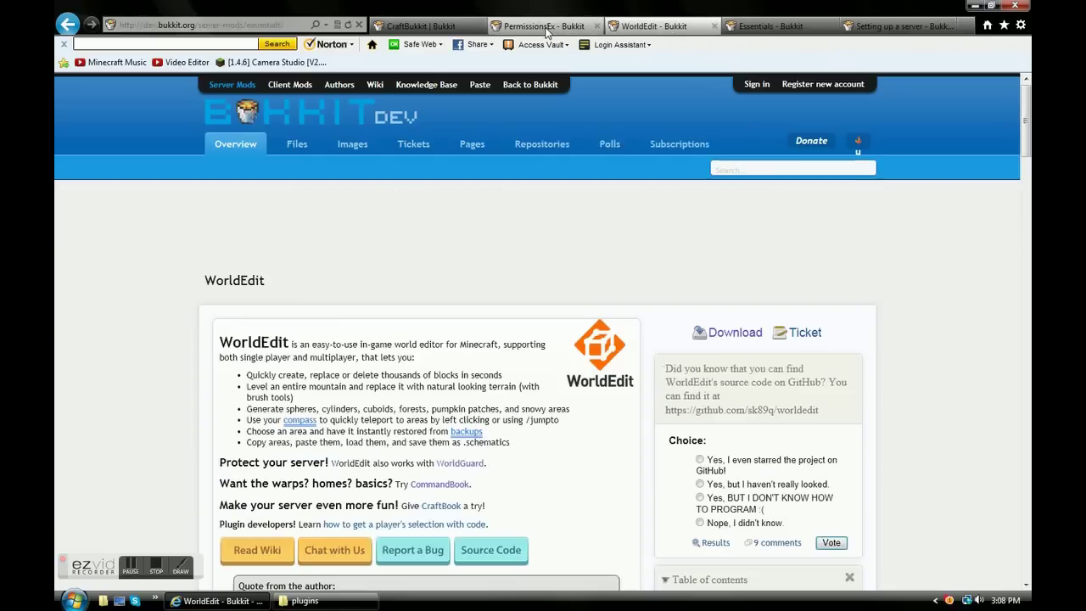
{"action": "left_click", "coordinate": [547, 31]}
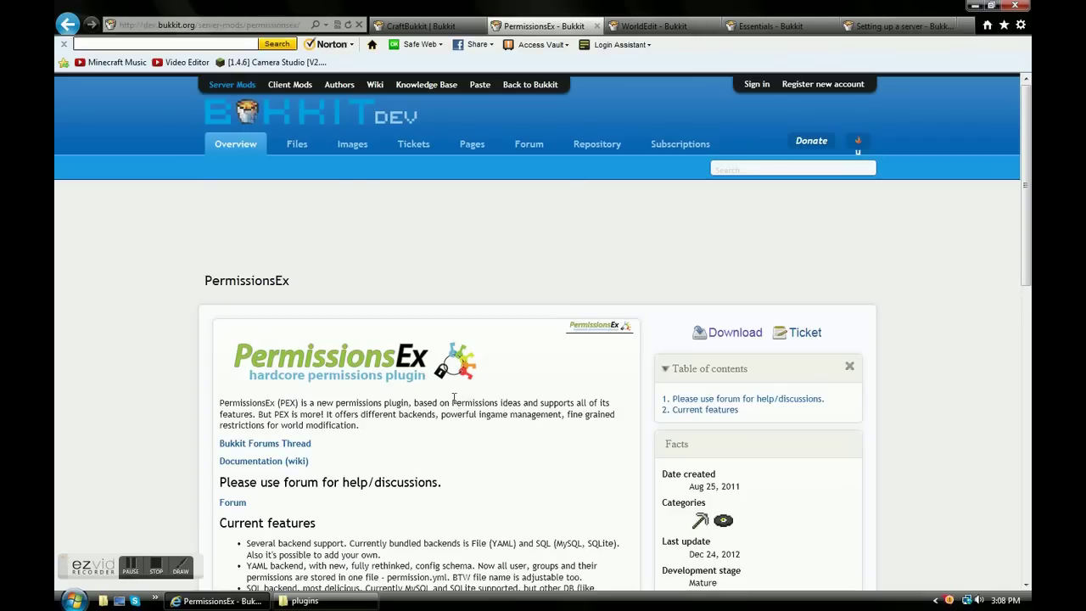
{"action": "left_click", "coordinate": [654, 25]}
{"action": "left_click", "coordinate": [768, 25]}
{"action": "left_click", "coordinate": [653, 25]}
{"action": "left_click", "coordinate": [581, 27]}
{"action": "left_click", "coordinate": [759, 27]}
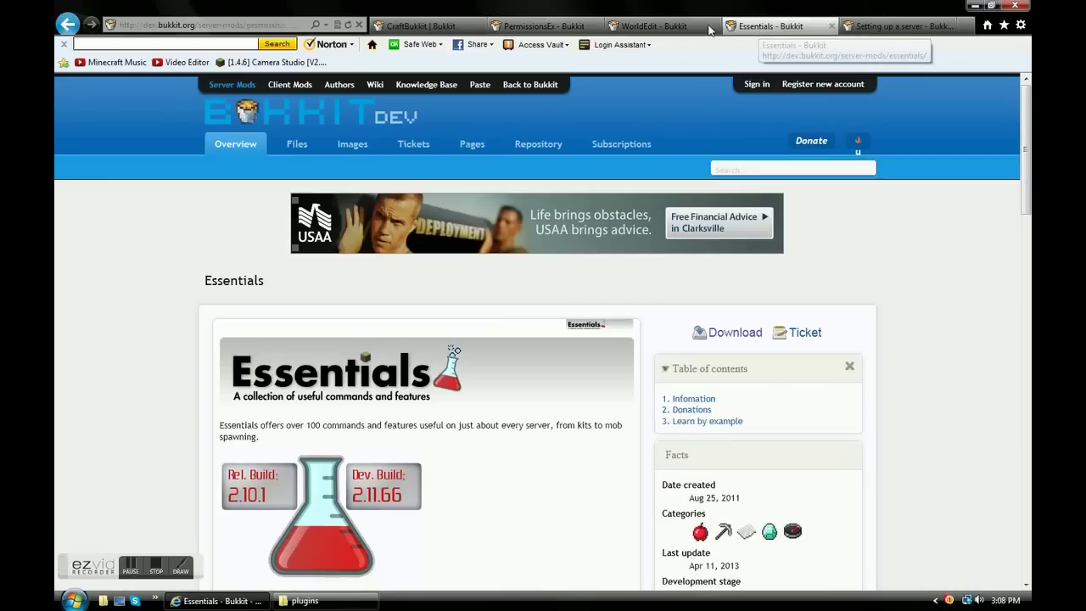
{"action": "left_click", "coordinate": [543, 26]}
{"action": "left_click", "coordinate": [653, 25]}
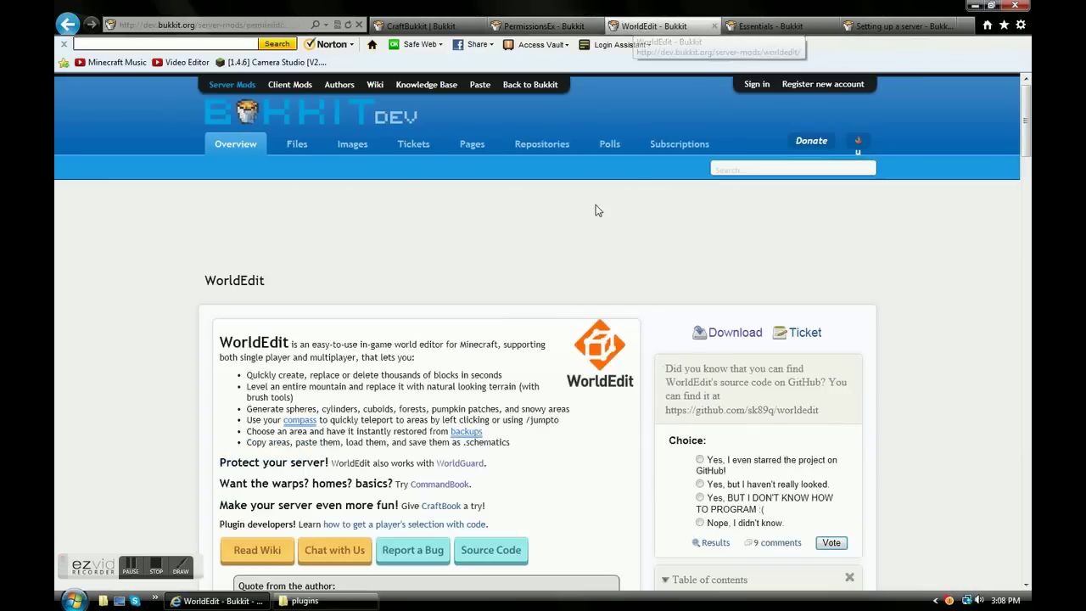
{"action": "left_click", "coordinate": [537, 26]}
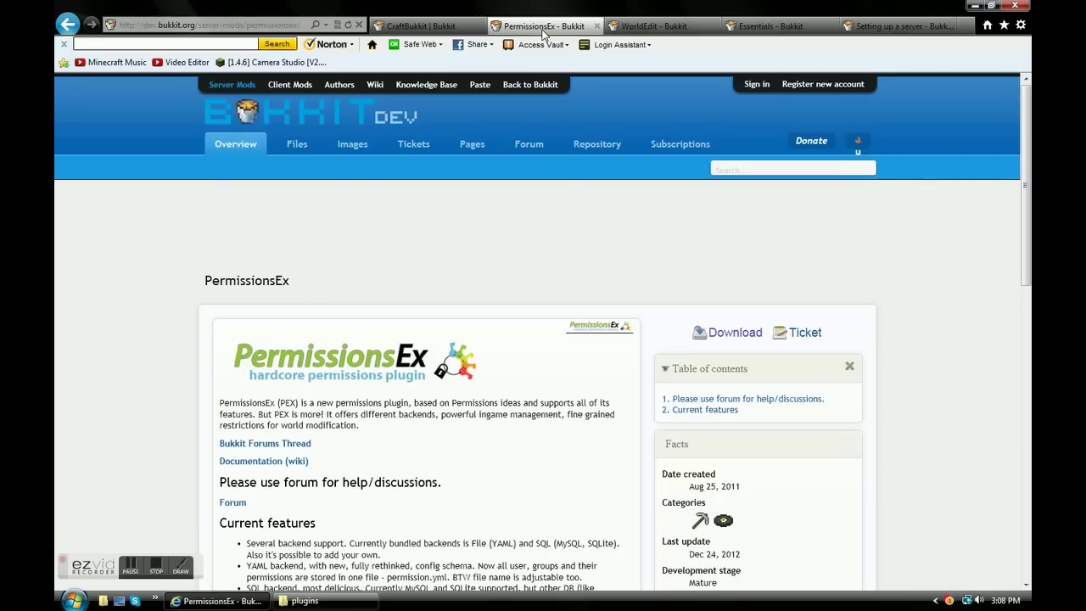
- Download PermissionsEx-1.19.5-package.zip (169.0 KiB) from the PermissionsEx page
{"action": "key", "text": "ctrl+Tab"}
{"action": "key", "text": "ctrl+Tab"}
{"action": "key", "text": "ctrl+shift+Tab"}
{"action": "left_click", "coordinate": [553, 28]}
{"action": "left_click", "coordinate": [731, 337]}
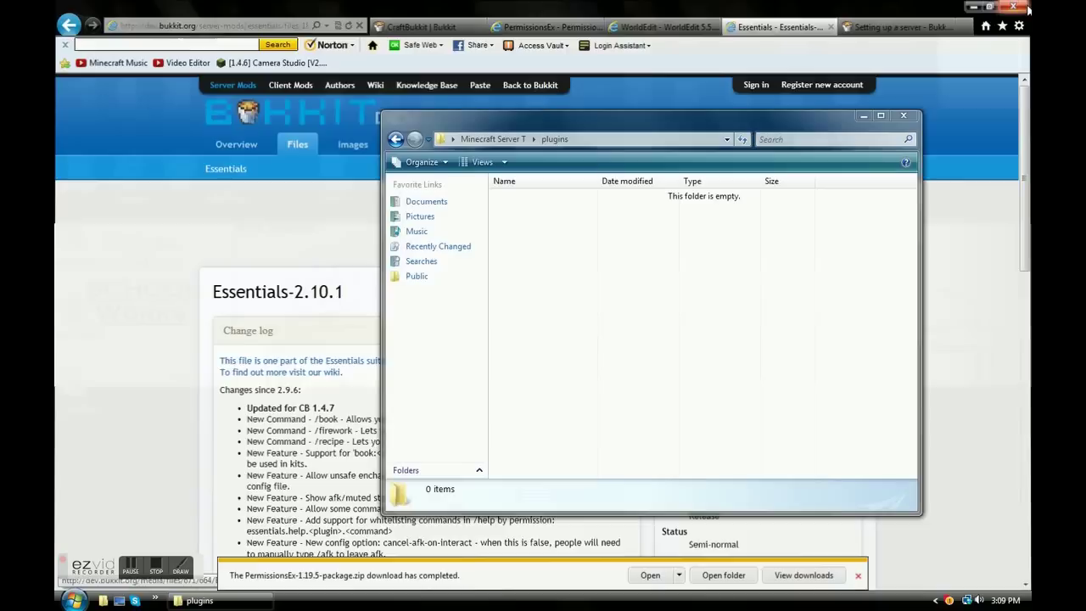
- Close the browser, then move the plugins window aside and minimize it to reveal the desktop
{"action": "left_click", "coordinate": [1025, 6]}
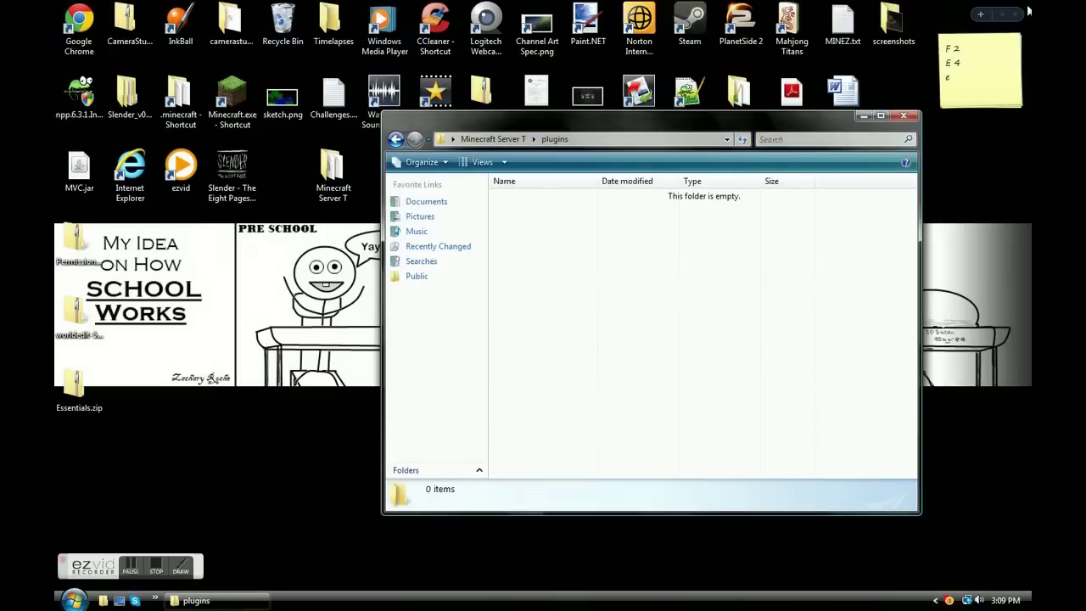
{"action": "left_click_drag", "start_coordinate": [741, 130], "coordinate": [689, 82]}
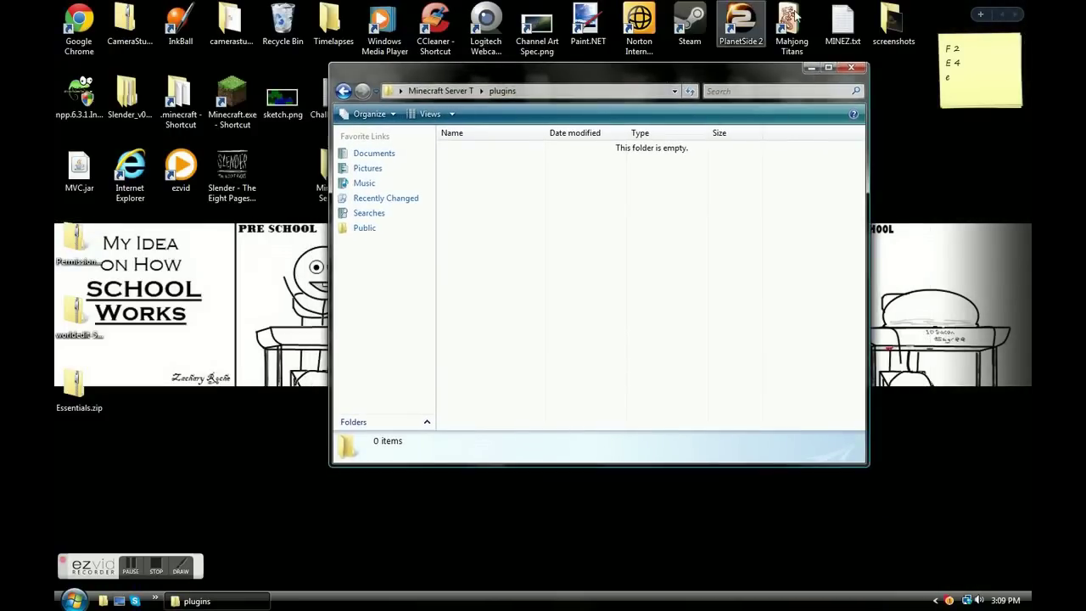
{"action": "left_click", "coordinate": [811, 67]}
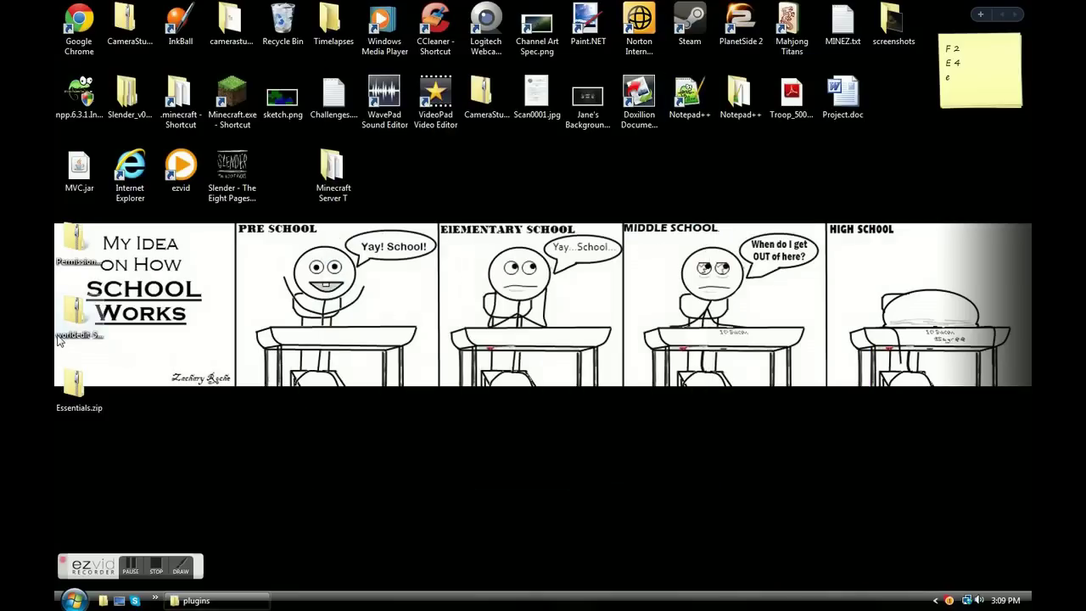
- Line up the PermissionsEx, worldedit and Essentials.zip archives side by side, then restore plugins
{"action": "left_click_drag", "start_coordinate": [76, 245], "coordinate": [386, 403]}
{"action": "left_click_drag", "start_coordinate": [78, 312], "coordinate": [450, 386]}
{"action": "left_click_drag", "start_coordinate": [76, 386], "coordinate": [496, 388]}
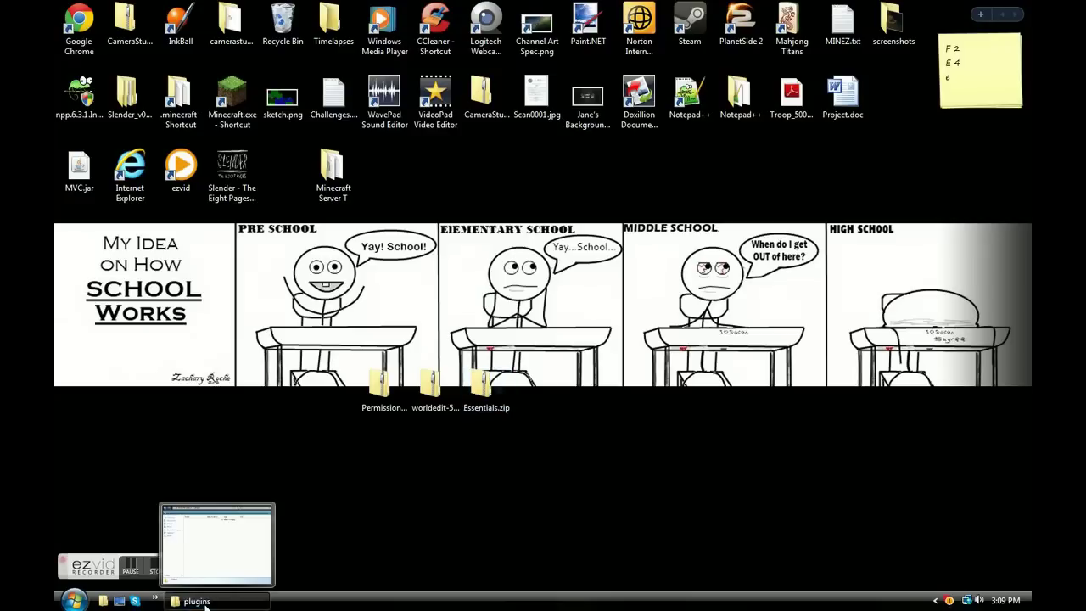
{"action": "left_click", "coordinate": [199, 601]}
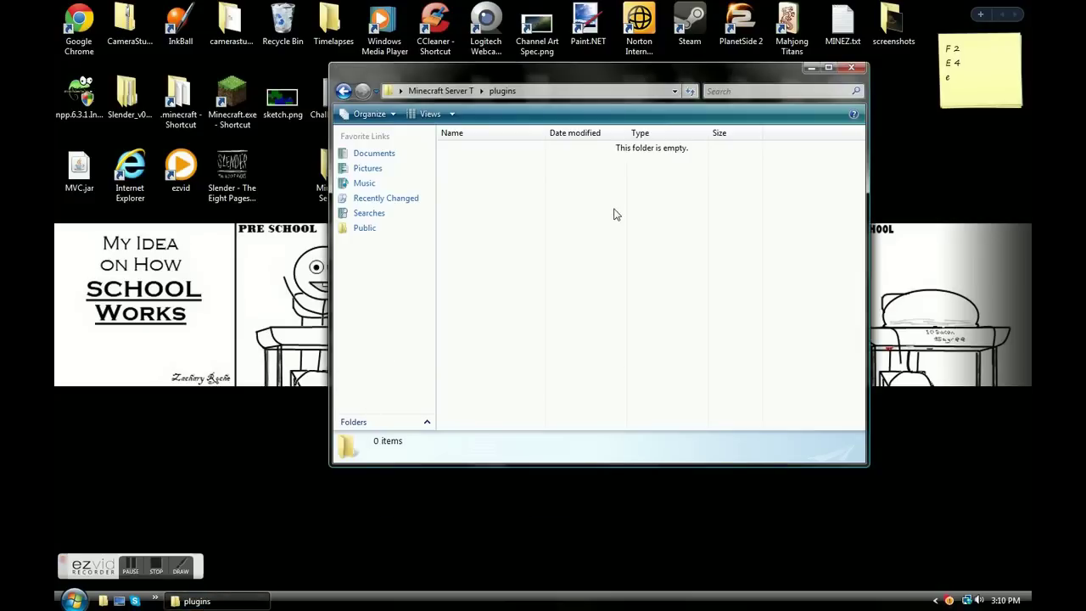
- Extract the PermissionsEx zip into a folder on the desktop
{"action": "left_click", "coordinate": [810, 68]}
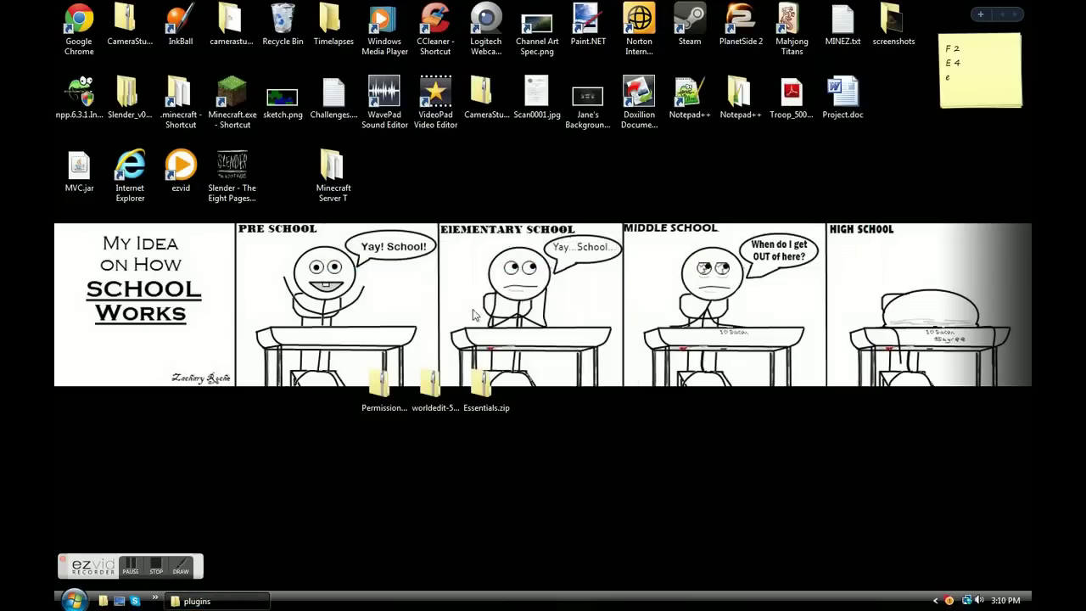
{"action": "right_click", "coordinate": [377, 392]}
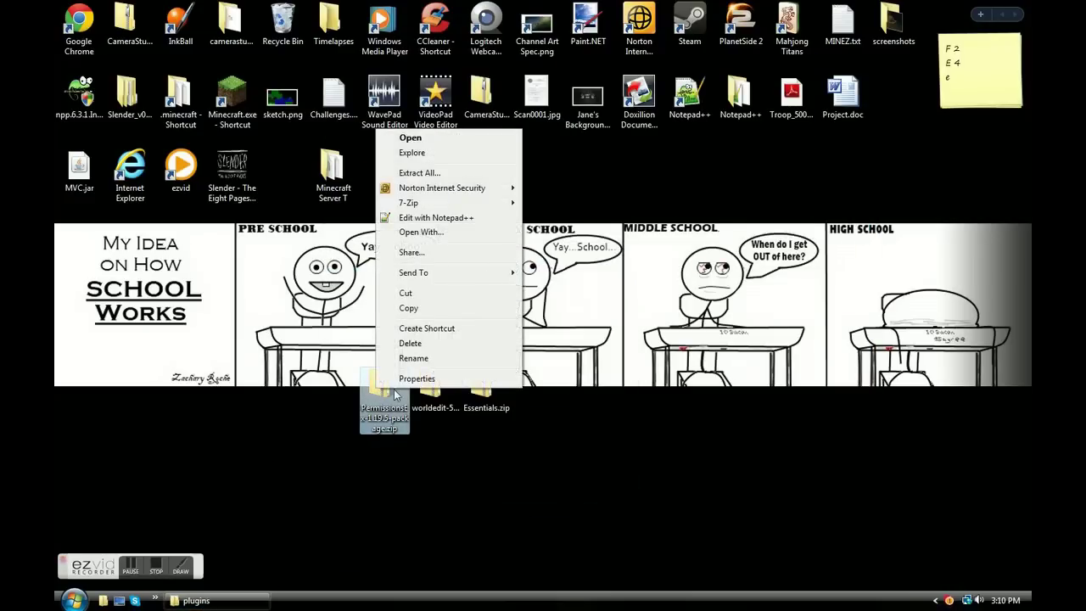
{"action": "left_click", "coordinate": [444, 173]}
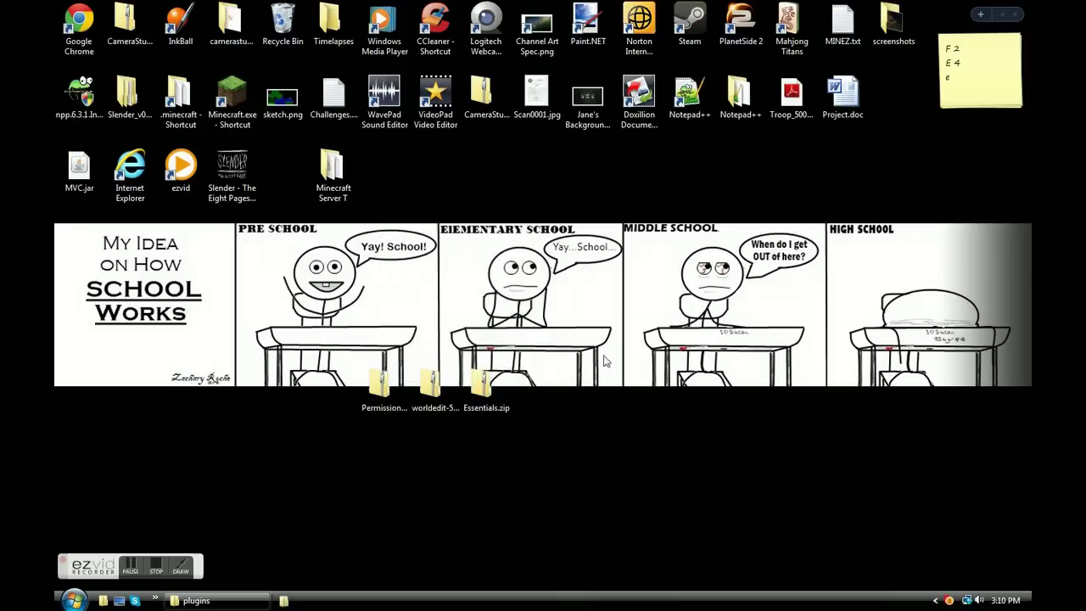
{"action": "left_click", "coordinate": [670, 434]}
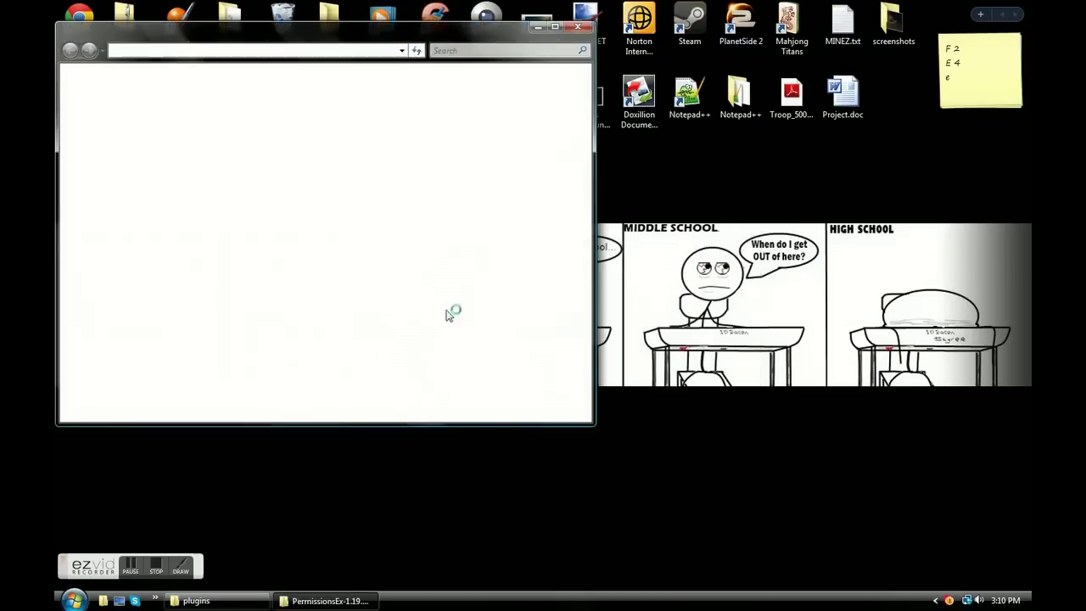
{"action": "left_click", "coordinate": [578, 28]}
- Delete the PermissionsEx zip and extract the worldedit-5.5.5 zip
{"action": "right_click", "coordinate": [392, 392]}
{"action": "left_click", "coordinate": [427, 345]}
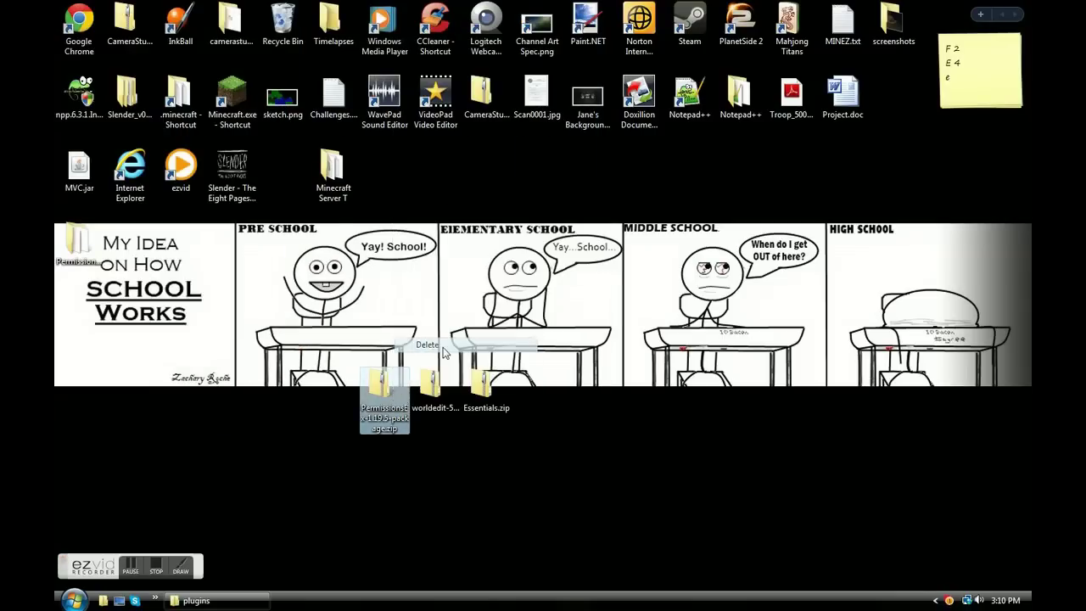
{"action": "key", "text": "Return"}
{"action": "left_click", "coordinate": [431, 385]}
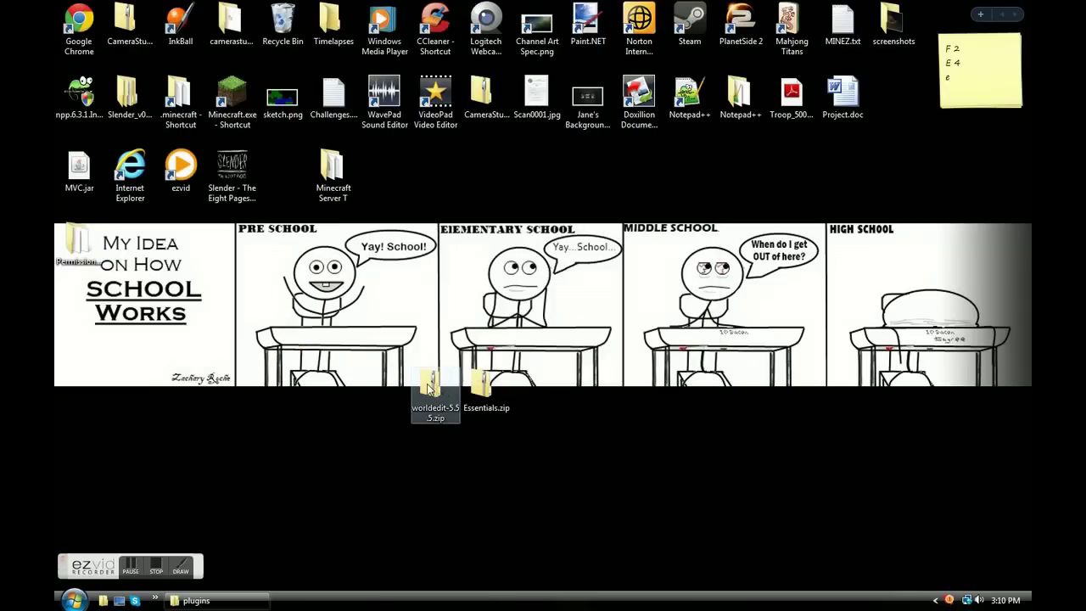
{"action": "right_click", "coordinate": [431, 387]}
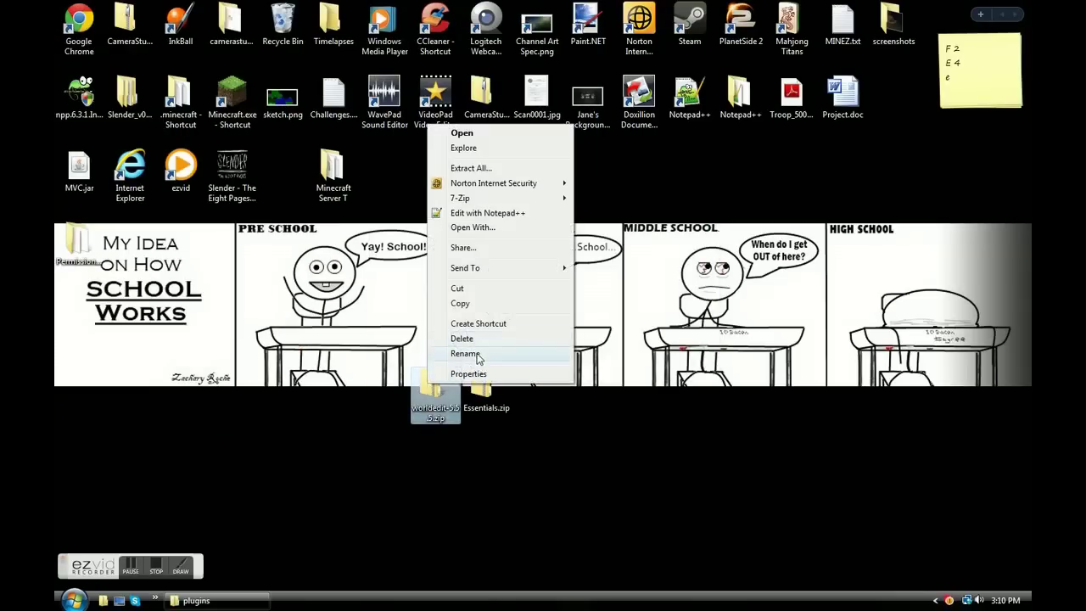
{"action": "left_click", "coordinate": [475, 352]}
- Arrange the Essentials, worldedit and PermissionsEx folders side by side at the lower left
{"action": "left_click_drag", "start_coordinate": [113, 450], "coordinate": [118, 463]}
{"action": "left_click_drag", "start_coordinate": [79, 314], "coordinate": [175, 464]}
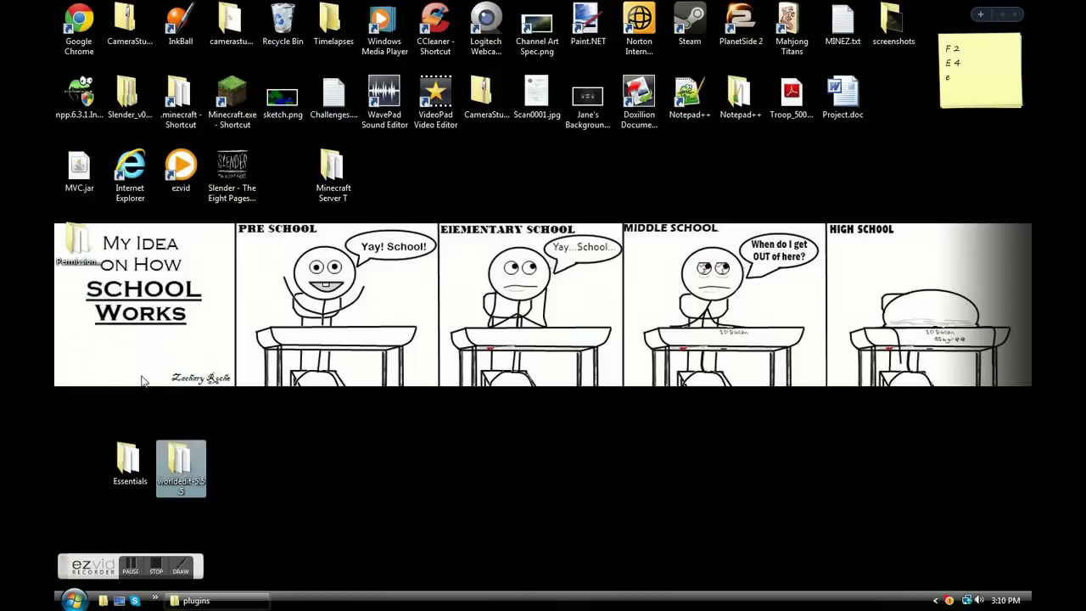
{"action": "left_click_drag", "start_coordinate": [71, 248], "coordinate": [224, 467]}
- Select each plugin folder in turn to check its full name, then deselect
{"action": "left_click", "coordinate": [130, 462]}
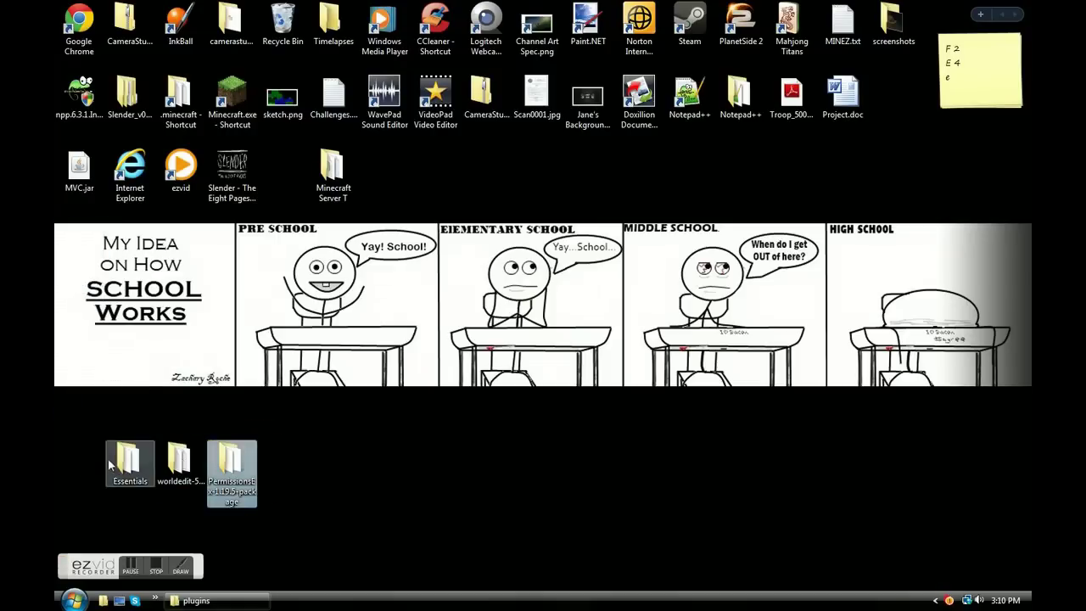
{"action": "left_click", "coordinate": [181, 468]}
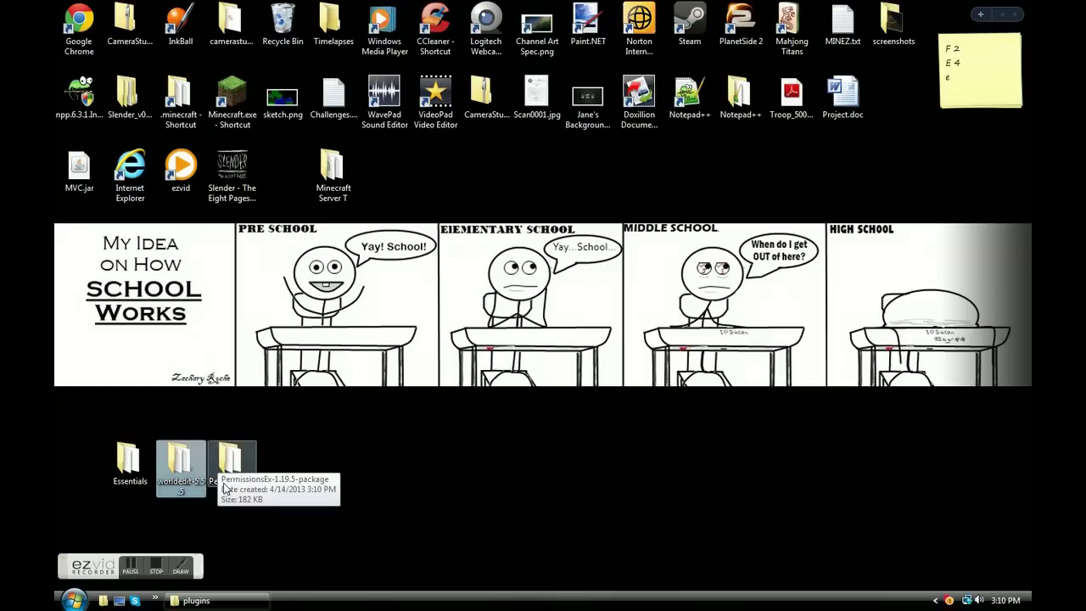
{"action": "left_click", "coordinate": [227, 485]}
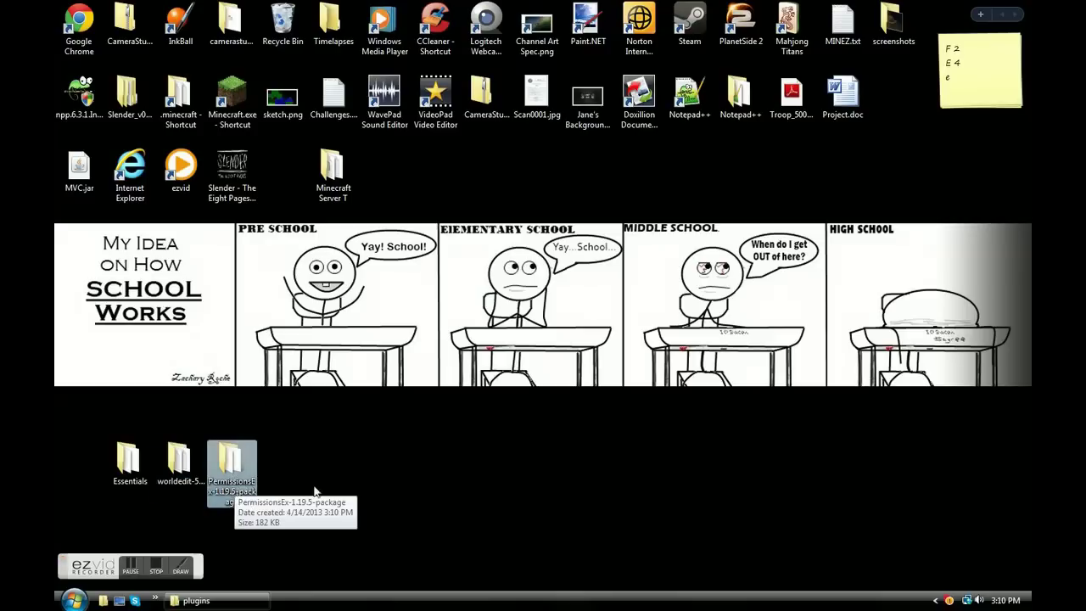
{"action": "left_click", "coordinate": [275, 499]}
- Open the Essentials, worldedit-5.5.5 and PermissionsEx-1.19.5-package folders
{"action": "double_click", "coordinate": [123, 462]}
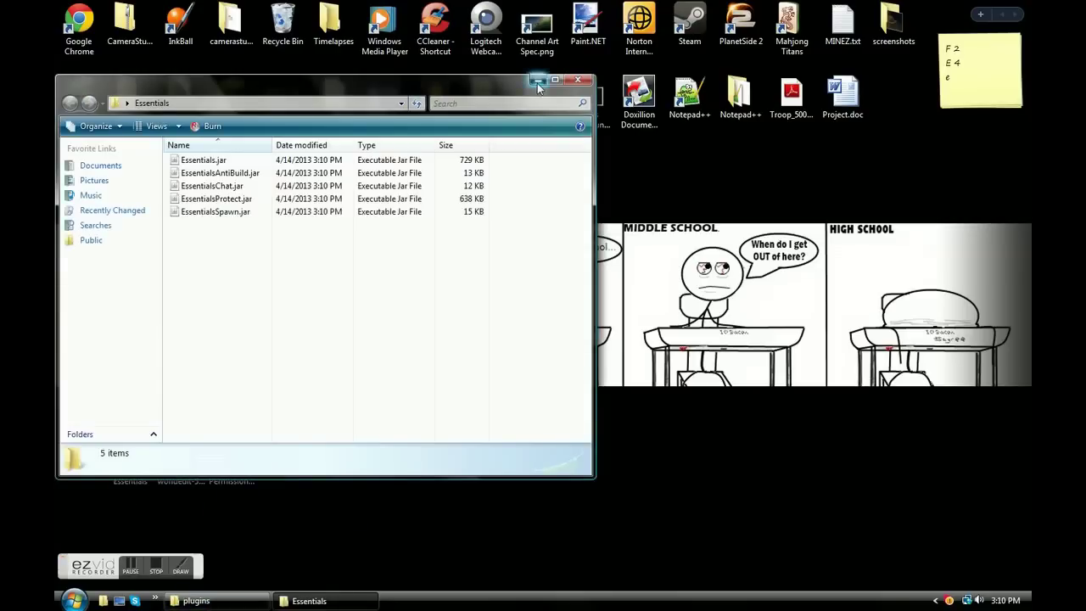
{"action": "left_click", "coordinate": [538, 81]}
{"action": "double_click", "coordinate": [178, 463]}
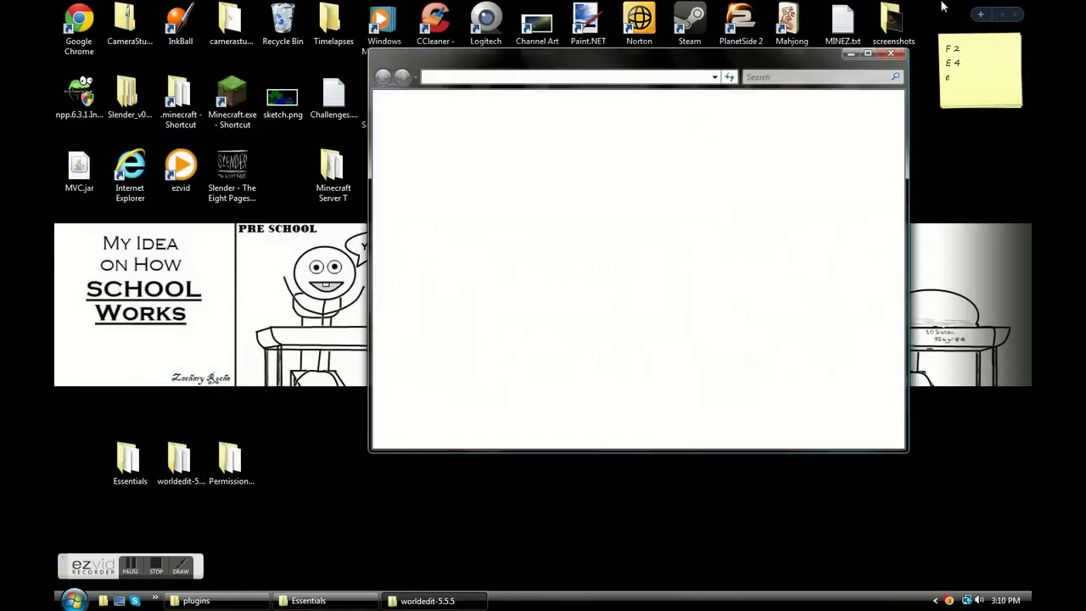
{"action": "left_click", "coordinate": [850, 53]}
{"action": "double_click", "coordinate": [244, 463]}
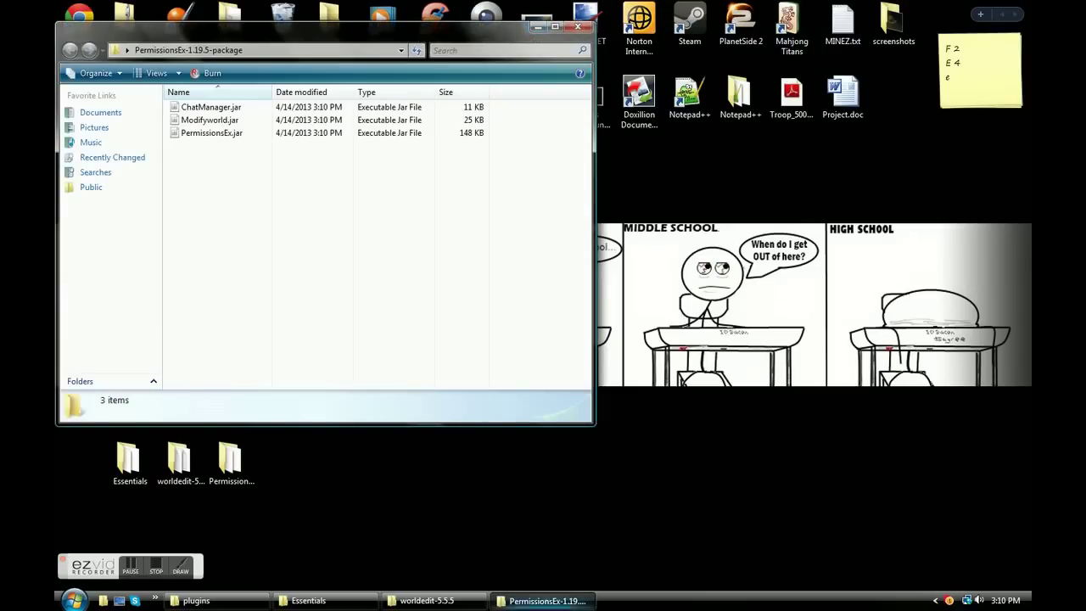
- Resize the three plugin folder windows and stack them on the left side
{"action": "left_click", "coordinate": [427, 599]}
{"action": "left_click", "coordinate": [308, 600]}
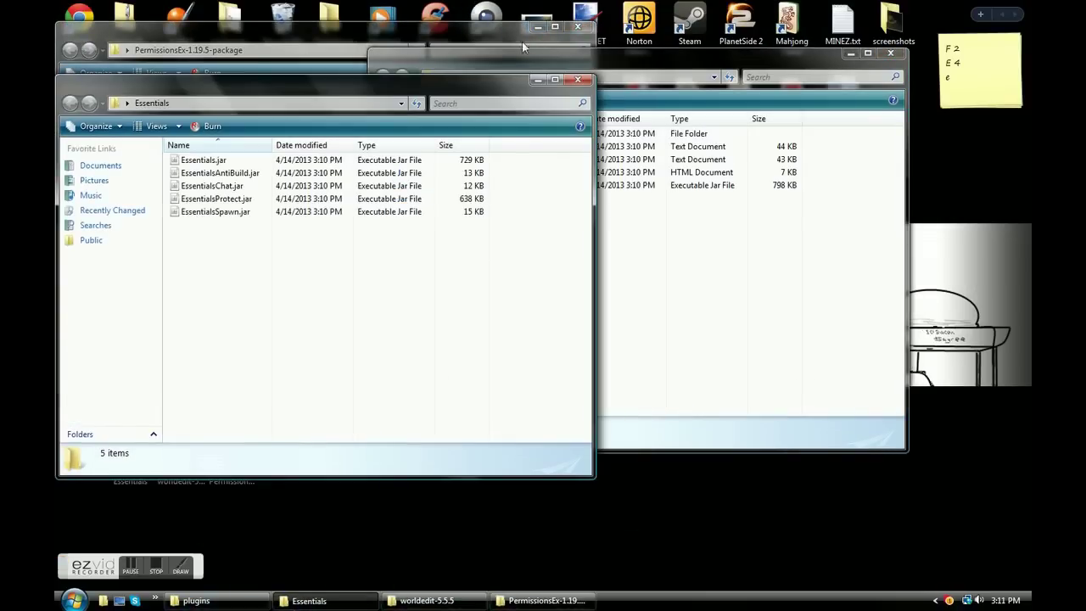
{"action": "left_click_drag", "start_coordinate": [465, 76], "coordinate": [464, 294]}
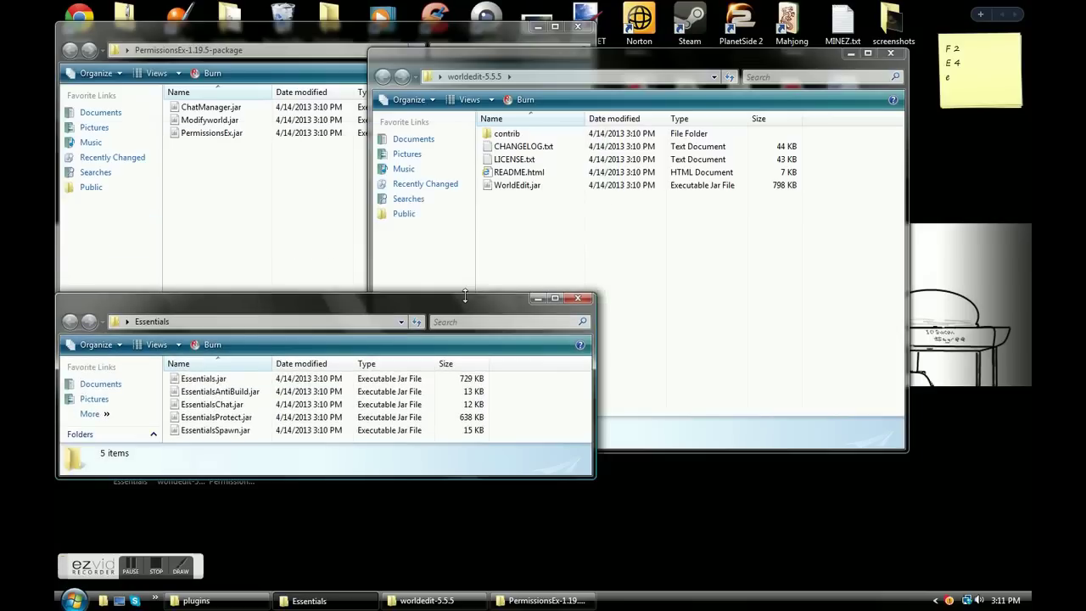
{"action": "left_click_drag", "start_coordinate": [534, 49], "coordinate": [583, 269]}
{"action": "mouse_move", "coordinate": [398, 23]}
{"action": "left_mouse_down"}
{"action": "mouse_move", "coordinate": [399, 261]}
{"action": "mouse_move", "coordinate": [404, 17]}
{"action": "left_mouse_up"}
{"action": "left_click_drag", "start_coordinate": [450, 289], "coordinate": [142, 197]}
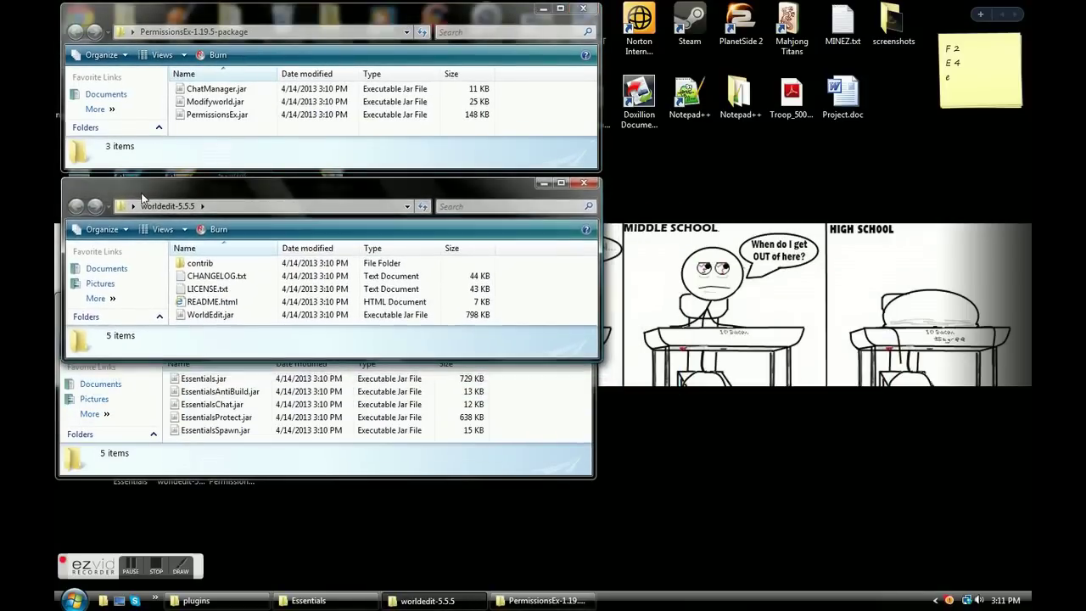
{"action": "left_click", "coordinate": [570, 479]}
{"action": "left_click_drag", "start_coordinate": [505, 311], "coordinate": [511, 383]}
- Place the empty plugins window on the right, narrower and taller, beside the others
{"action": "left_click", "coordinate": [196, 600]}
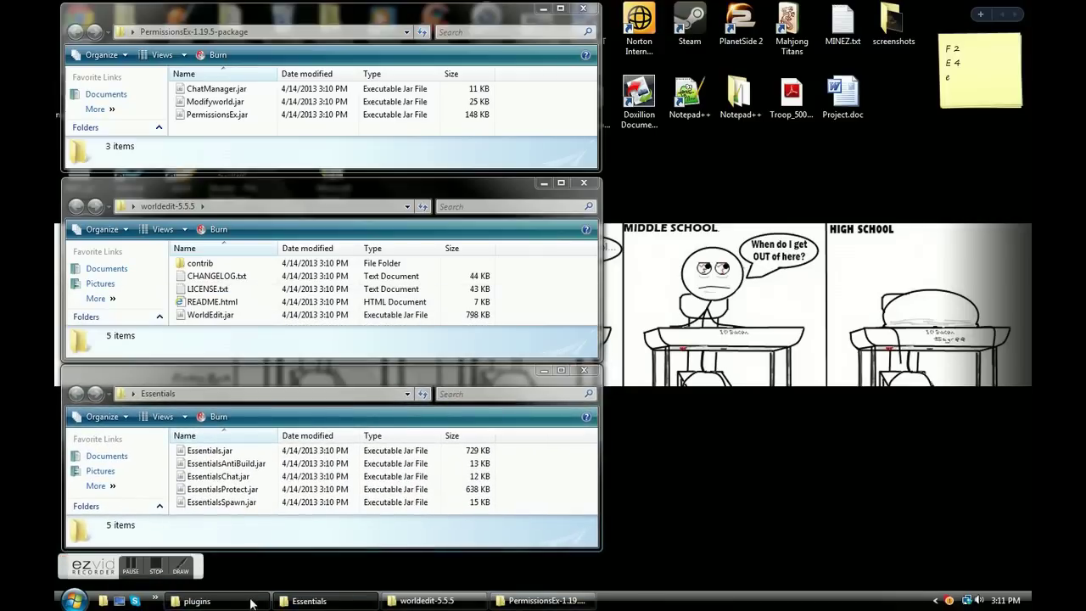
{"action": "left_click_drag", "start_coordinate": [598, 82], "coordinate": [696, 88]}
{"action": "left_click_drag", "start_coordinate": [431, 204], "coordinate": [702, 204]}
{"action": "left_click_drag", "start_coordinate": [860, 83], "coordinate": [772, 19]}
{"action": "left_click_drag", "start_coordinate": [757, 408], "coordinate": [763, 550]}
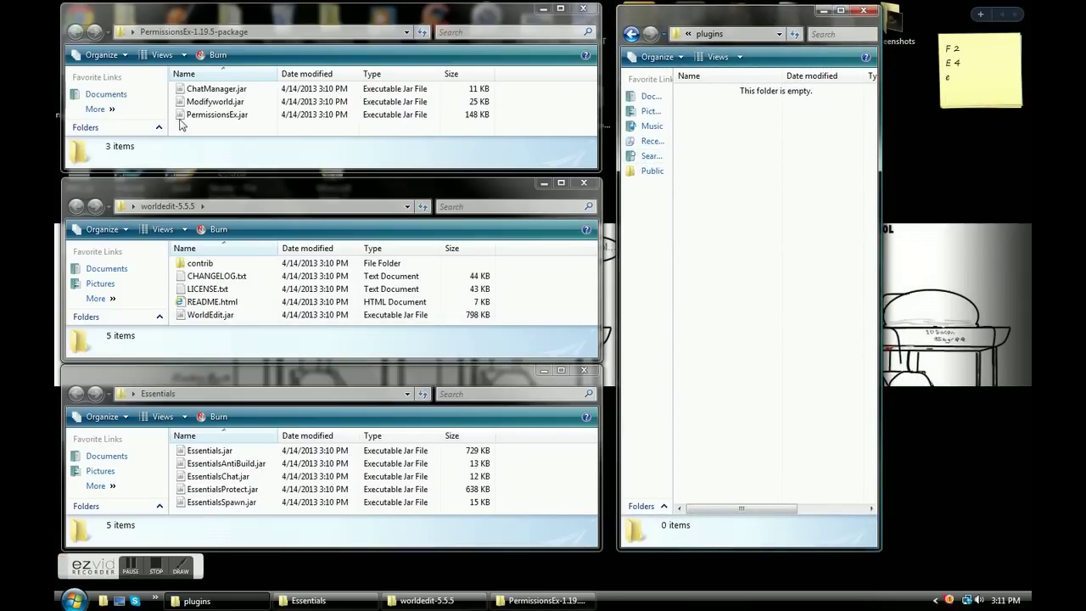
- Move PermissionsEx.jar, Modifyworld.jar and ChatManager.jar into the plugins folder
{"action": "left_click", "coordinate": [181, 115]}
{"action": "left_click", "coordinate": [181, 104]}
{"action": "left_click", "coordinate": [212, 90]}
{"action": "left_click_drag", "start_coordinate": [537, 118], "coordinate": [759, 197]}
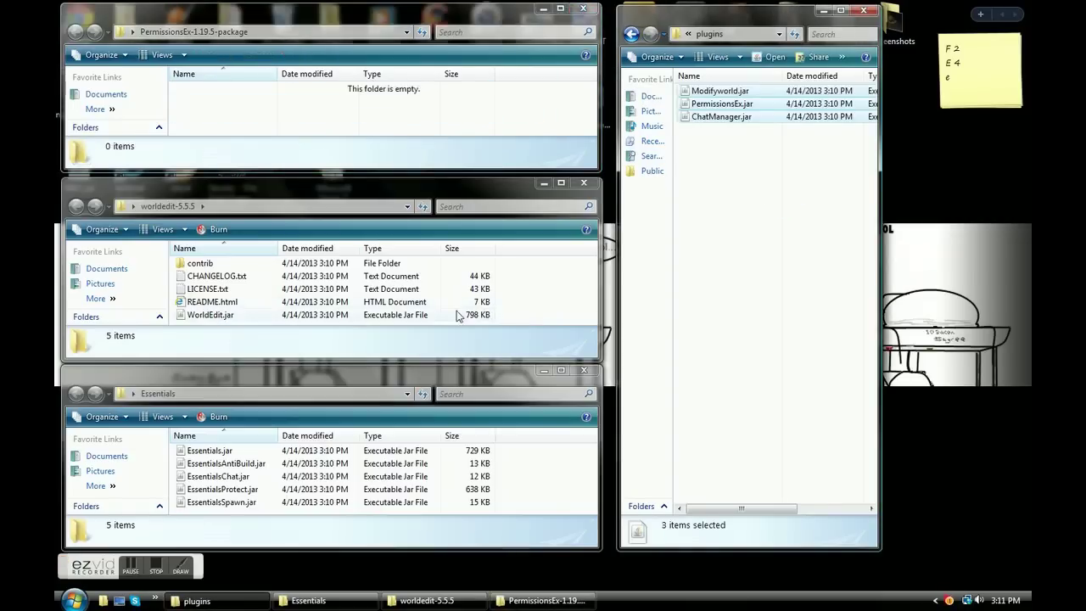
- Move WorldEdit.jar and all five Essentials jars into the plugins folder
{"action": "left_click_drag", "start_coordinate": [273, 321], "coordinate": [487, 326]}
{"action": "left_click_drag", "start_coordinate": [359, 320], "coordinate": [749, 274]}
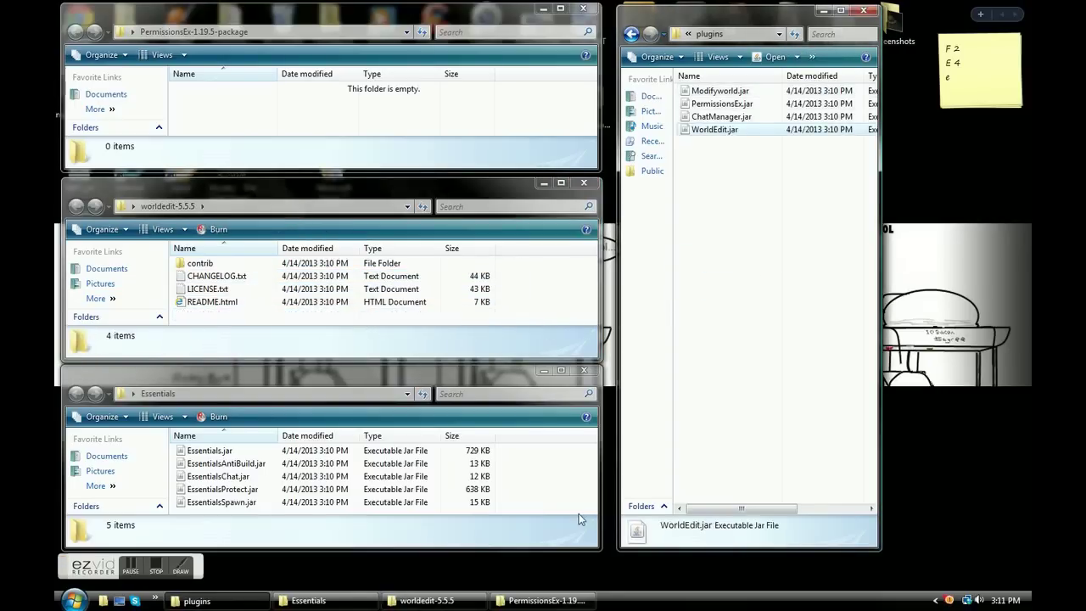
{"action": "left_click_drag", "start_coordinate": [497, 511], "coordinate": [735, 375]}
{"action": "key", "text": "ctrl+a"}
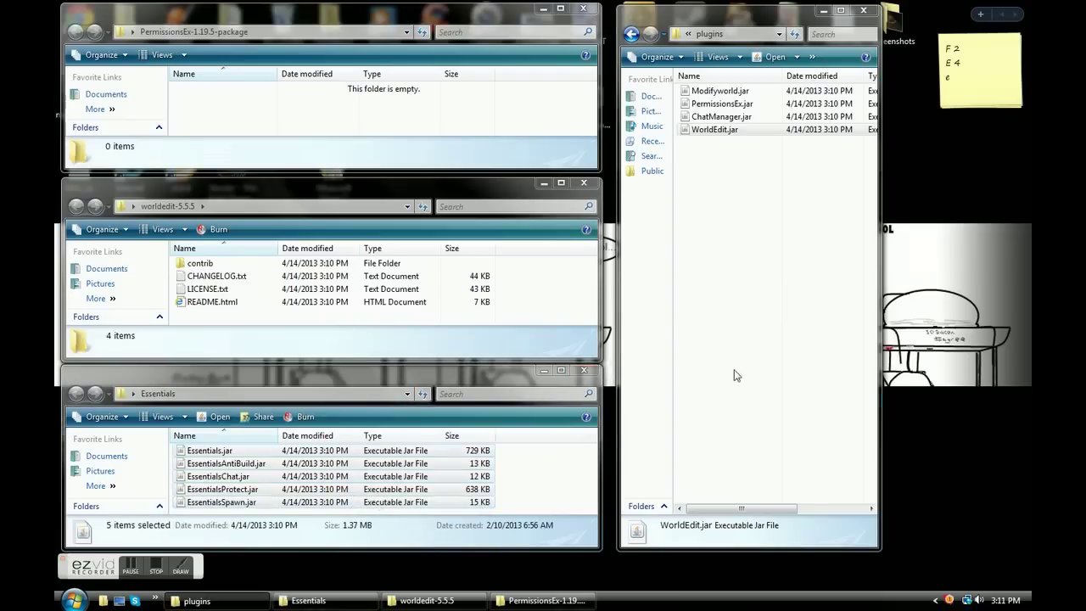
- Close the three emptied source folder windows and widen plugins to show all columns
{"action": "left_click", "coordinate": [581, 12]}
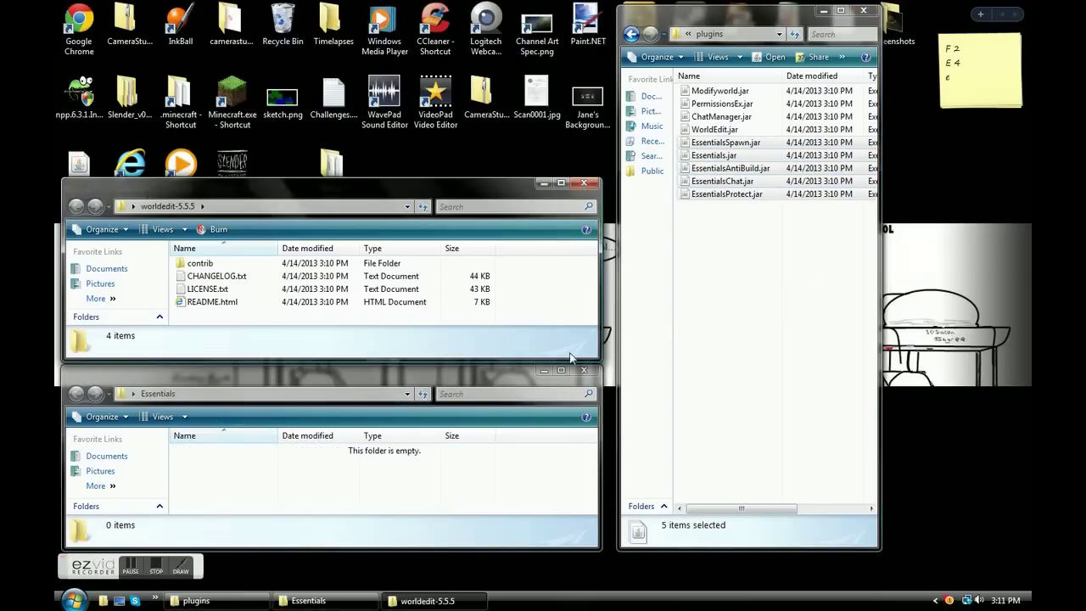
{"action": "left_click", "coordinate": [584, 183]}
{"action": "left_click", "coordinate": [583, 371]}
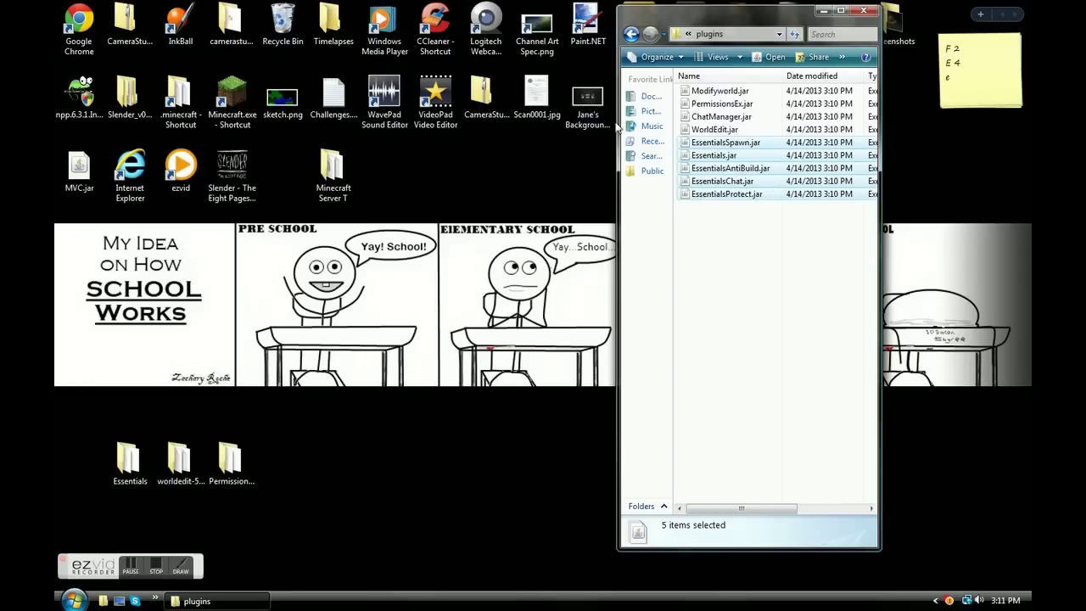
{"action": "left_click_drag", "start_coordinate": [619, 124], "coordinate": [206, 125]}
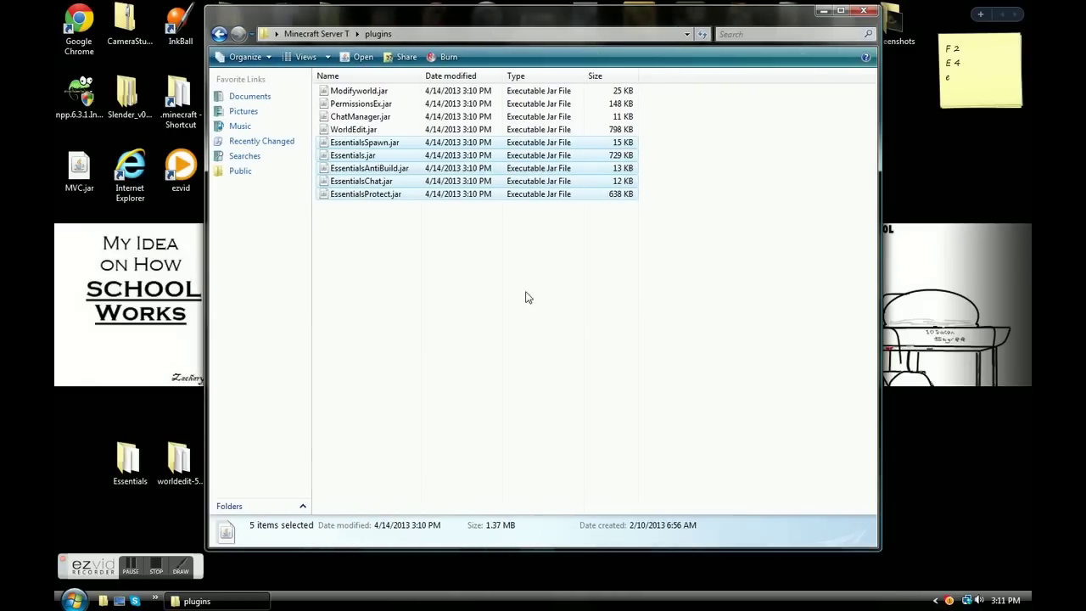
- Check the nine jars in plugins, then return to Minecraft Server T
{"action": "left_click_drag", "start_coordinate": [422, 262], "coordinate": [349, 212]}
{"action": "left_click_drag", "start_coordinate": [733, 202], "coordinate": [552, 281]}
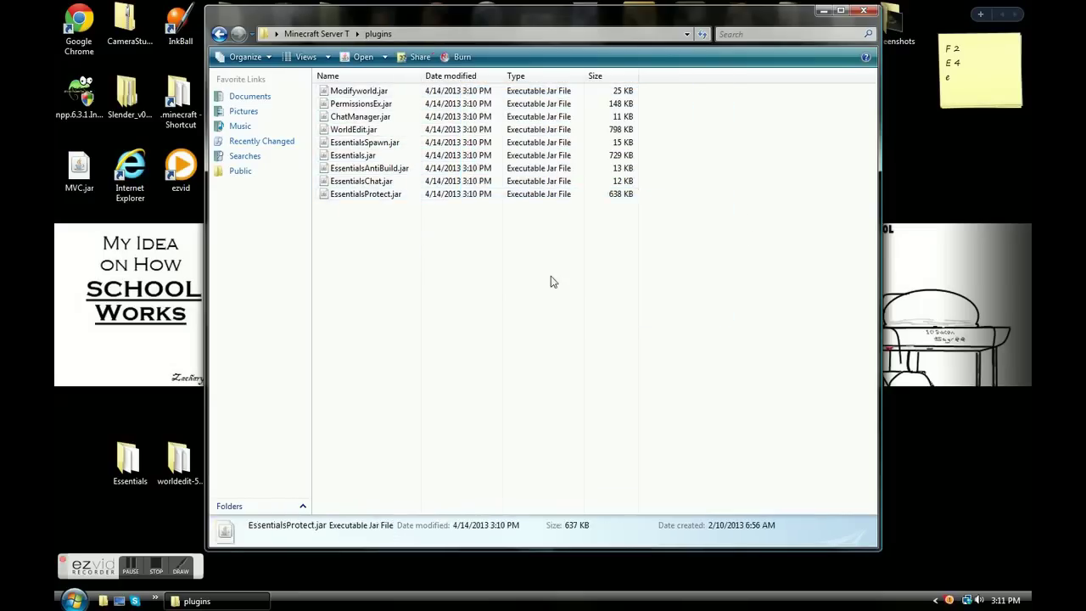
{"action": "left_click", "coordinate": [219, 36]}
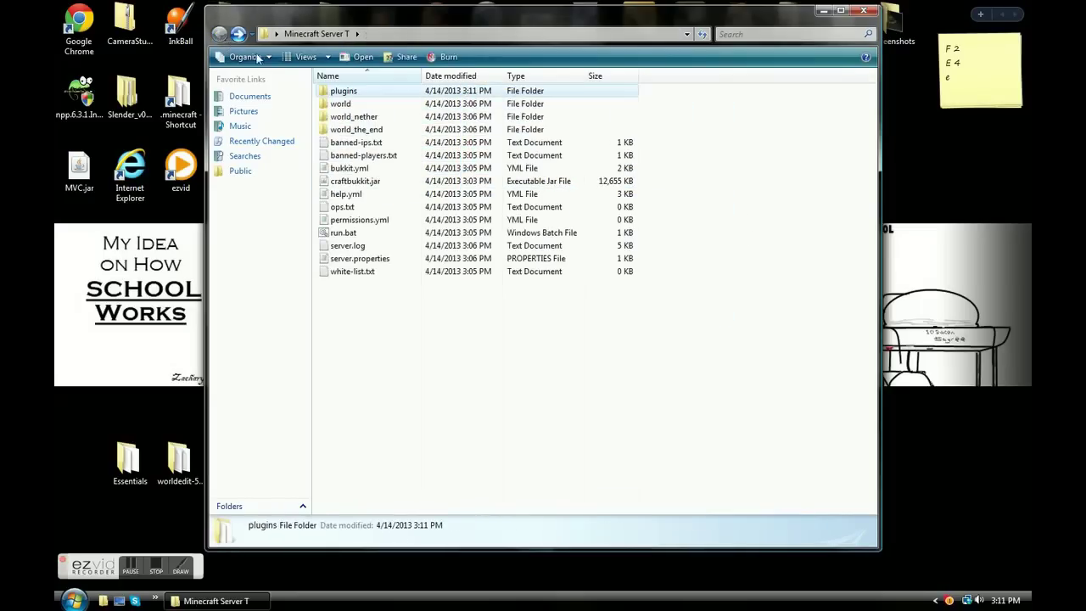
- Run run.bat, check the log for loaded plugins, then enter stop and close the console
{"action": "double_click", "coordinate": [357, 238]}
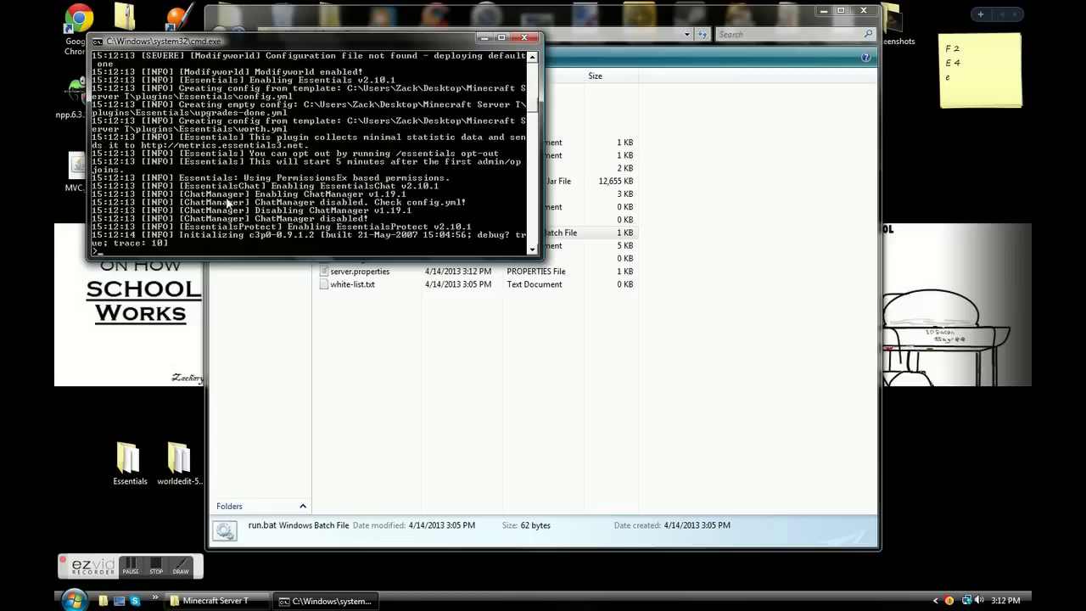
{"action": "scroll", "coordinate": [268, 217], "scroll_direction": "up", "scroll_amount": 8}
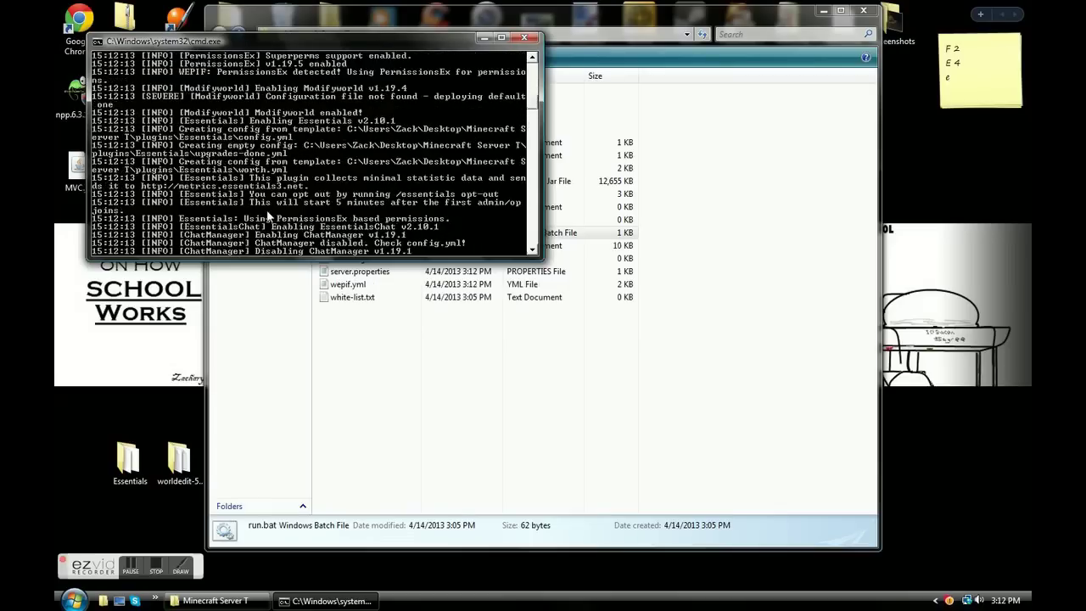
{"action": "scroll", "coordinate": [268, 217], "scroll_direction": "up", "scroll_amount": 12}
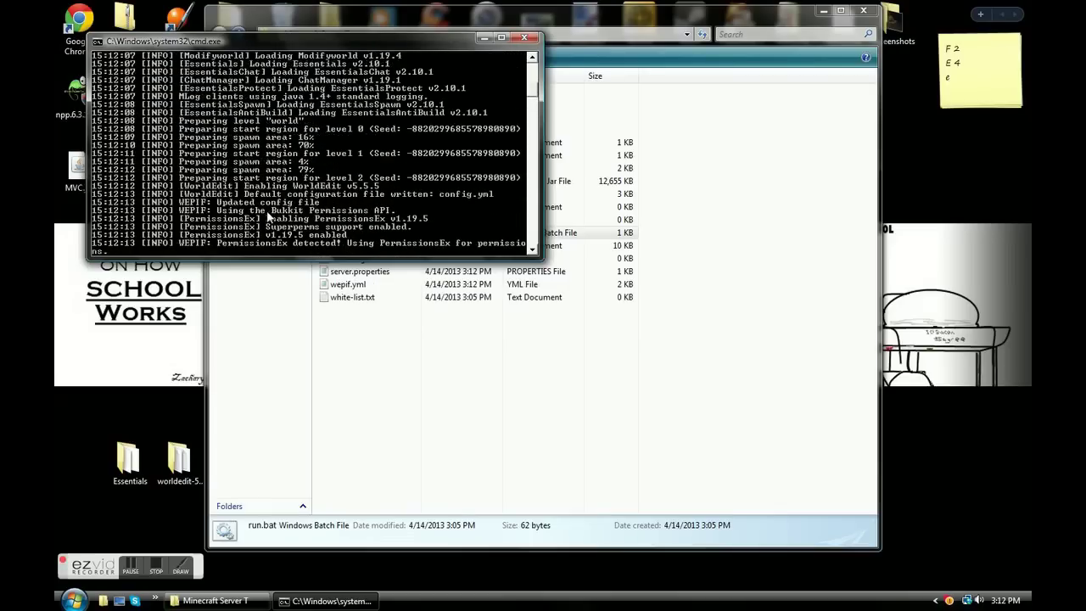
{"action": "scroll", "coordinate": [268, 218], "scroll_direction": "down", "scroll_amount": 20}
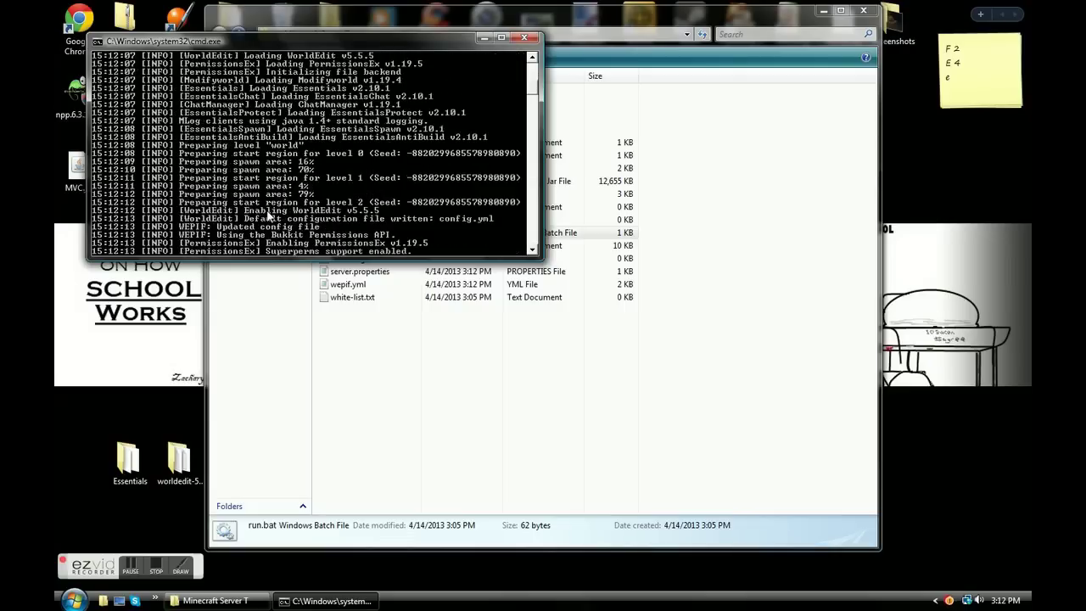
{"action": "scroll", "coordinate": [268, 217], "scroll_direction": "up", "scroll_amount": 2}
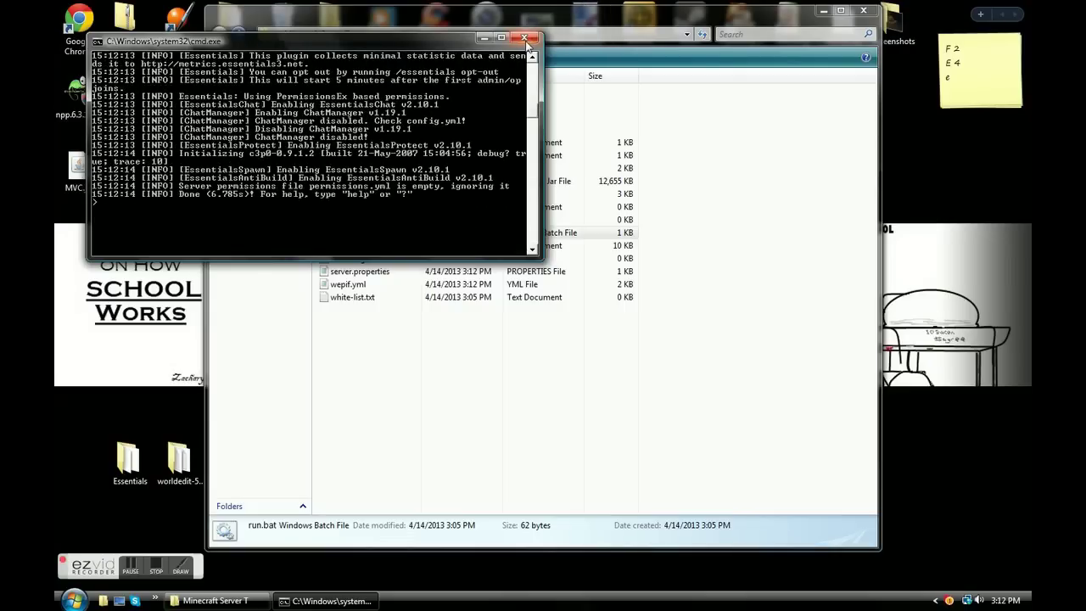
{"action": "key", "text": "Return"}
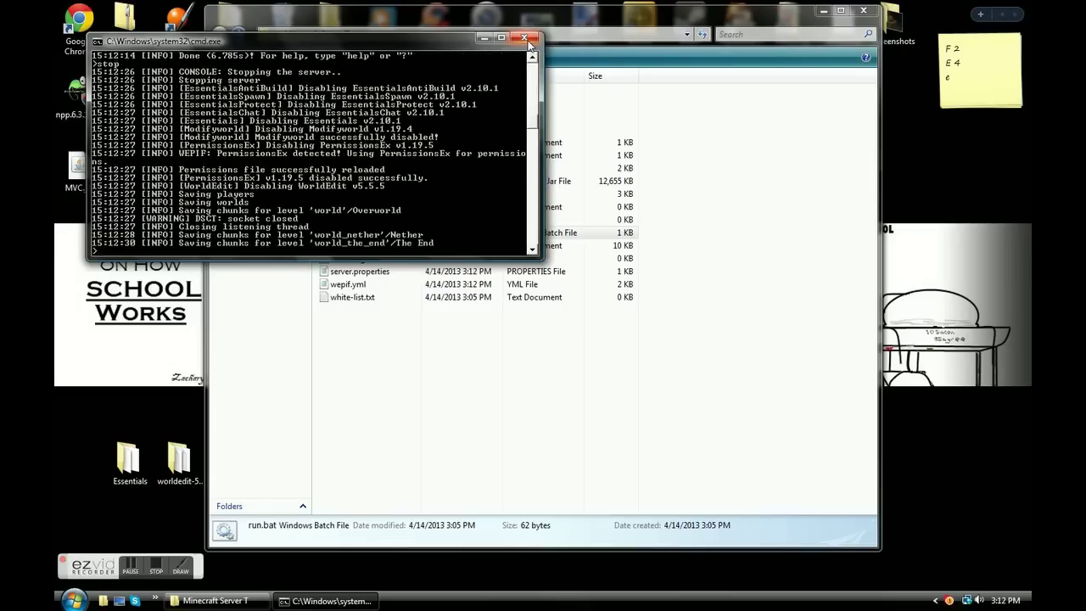
{"action": "left_click", "coordinate": [526, 39]}
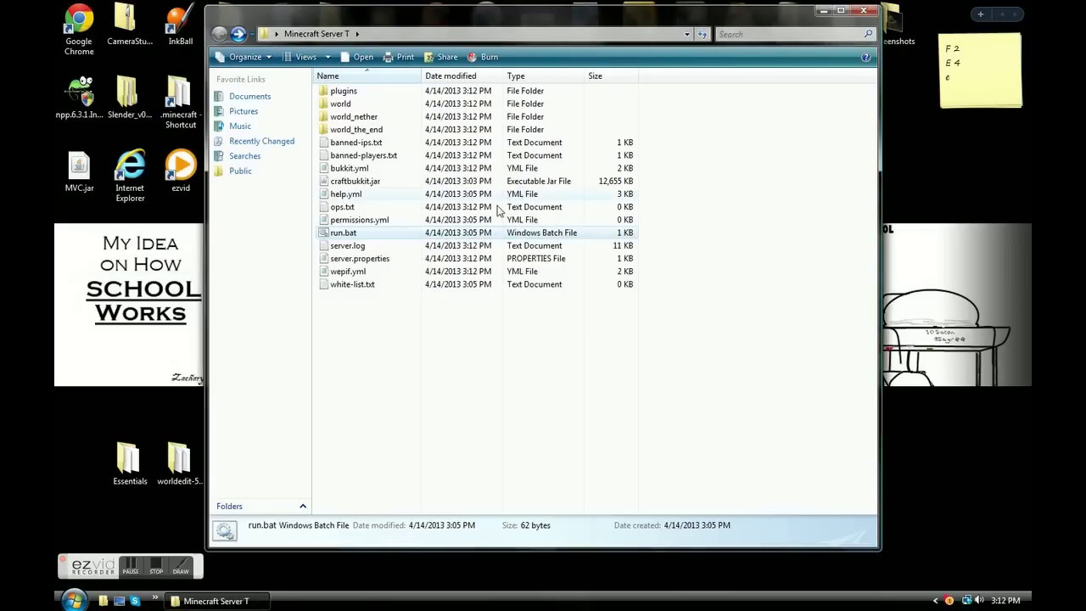